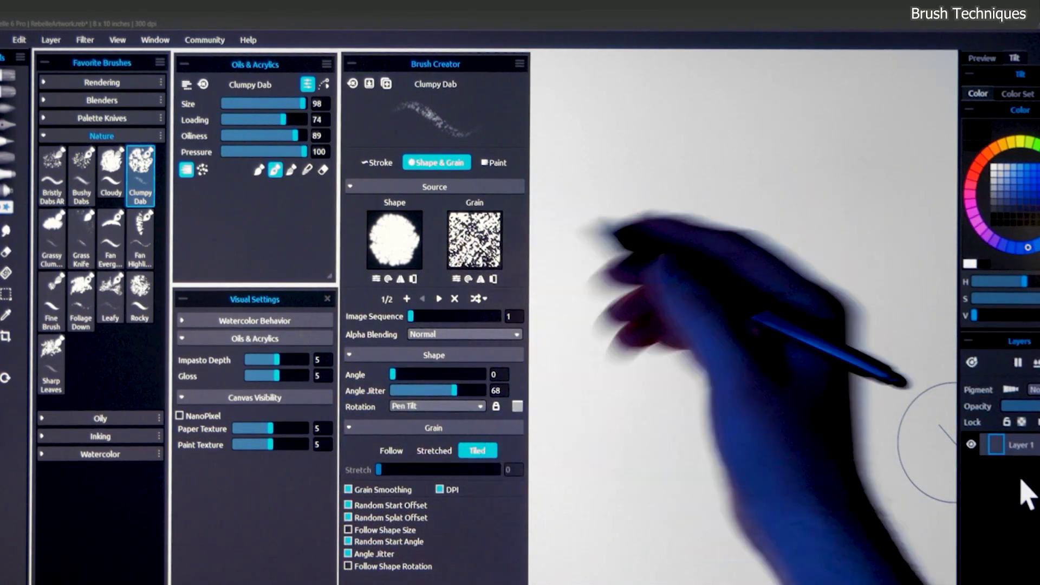
# Step: Paint a sample clump of black texture on the canvas with the Clumpy Dab brush
pyautogui.moveTo(616, 268)
pyautogui.mouseDown()
pyautogui.moveTo(721, 235)
pyautogui.moveTo(646, 291)
pyautogui.moveTo(621, 352)
pyautogui.mouseUp()
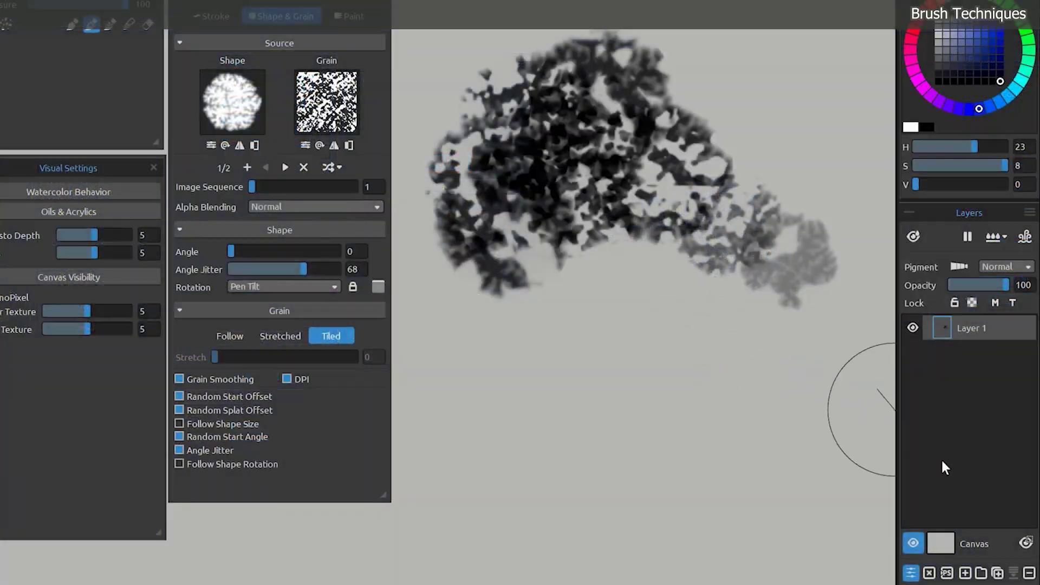
pyautogui.click(941, 545)
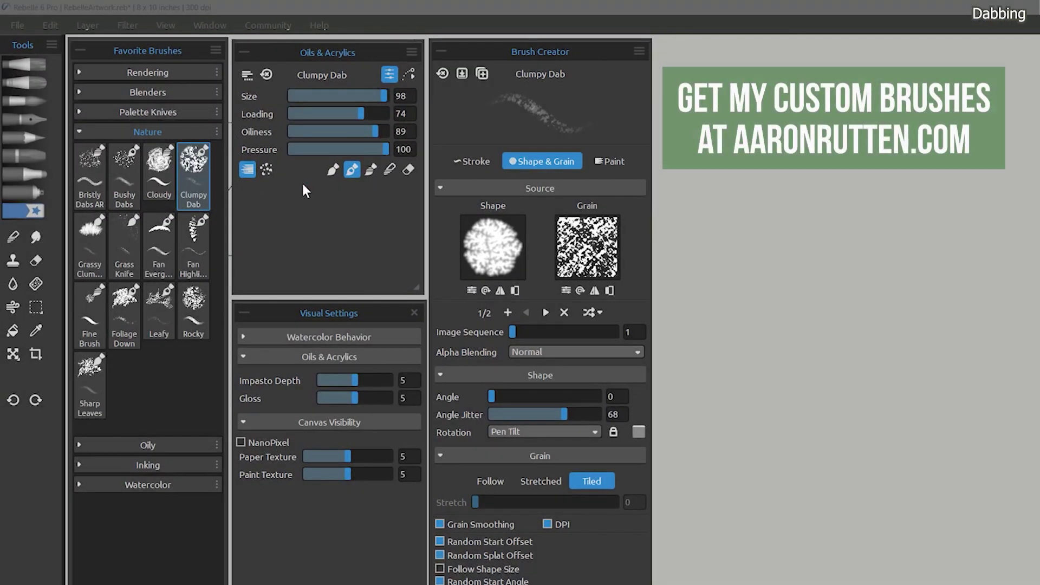
# Step: Set the Clumpy Dab brush's size and loading to 100 and stamp three separate clumpy circles, building density with repeated dabs
pyautogui.moveTo(773, 244)
pyautogui.mouseDown()
pyautogui.moveTo(817, 255)
pyautogui.moveTo(837, 179)
pyautogui.mouseUp()
pyautogui.moveTo(773, 280); pyautogui.dragTo(827, 283)
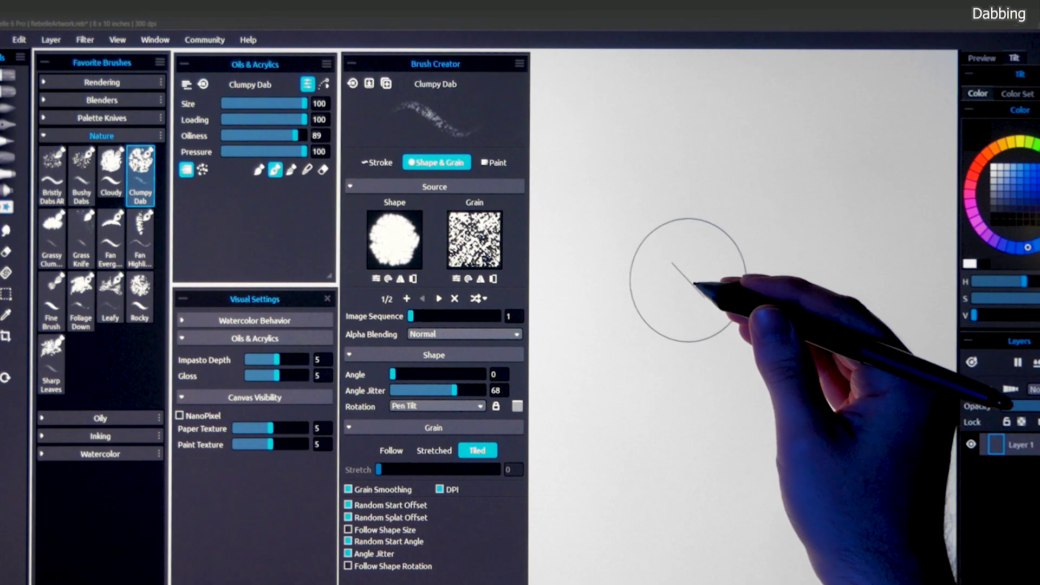
pyautogui.click(685, 282)
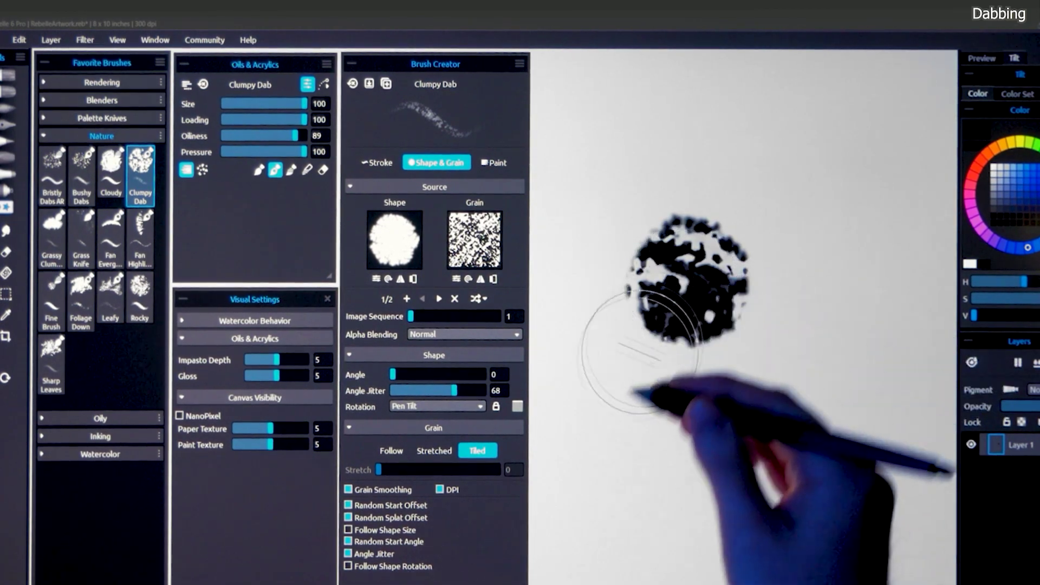
pyautogui.click(612, 406)
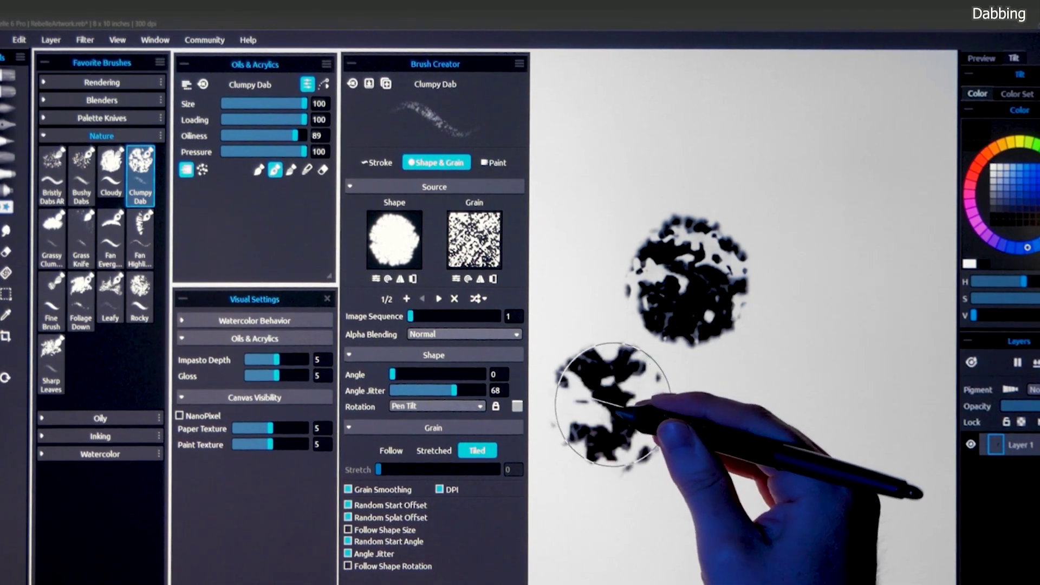
pyautogui.click(611, 407)
pyautogui.click(610, 411)
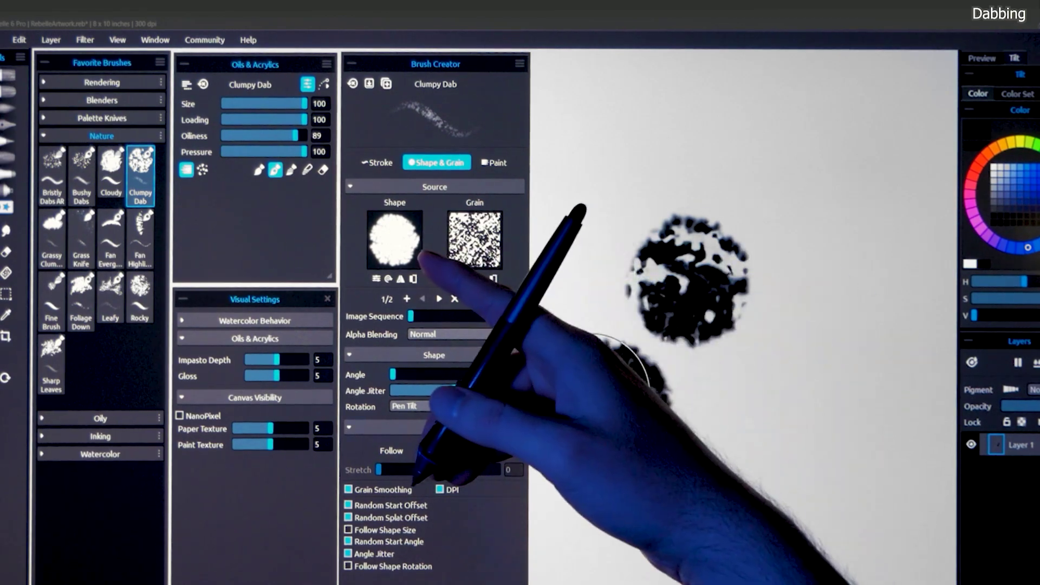
pyautogui.click(745, 405)
pyautogui.click(748, 409)
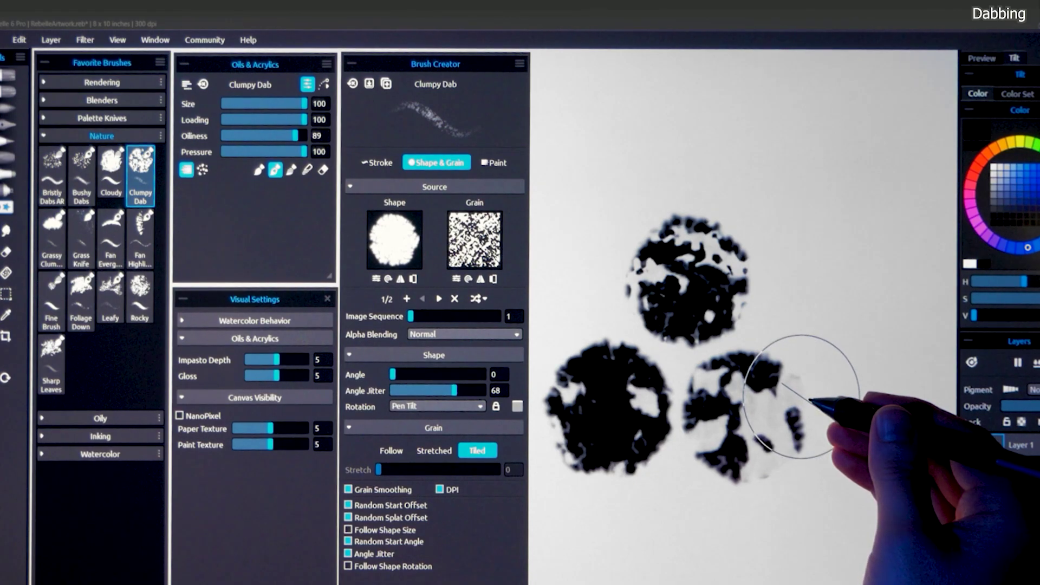
# Step: Clear the canvas and cover a large area with side-by-side and overlapping Clumpy Dab marks
pyautogui.press('Delete')
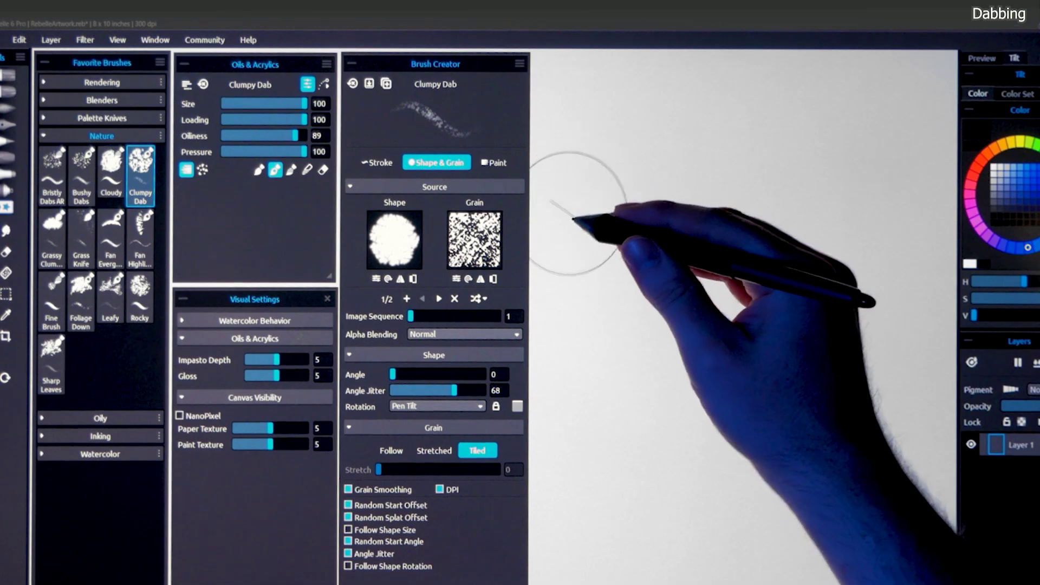
pyautogui.moveTo(601, 184)
pyautogui.mouseDown()
pyautogui.moveTo(688, 165)
pyautogui.moveTo(603, 263)
pyautogui.moveTo(626, 271)
pyautogui.moveTo(745, 203)
pyautogui.moveTo(618, 347)
pyautogui.moveTo(688, 308)
pyautogui.moveTo(750, 300)
pyautogui.mouseUp()
pyautogui.moveTo(807, 322)
pyautogui.mouseDown()
pyautogui.moveTo(734, 390)
pyautogui.moveTo(683, 469)
pyautogui.mouseUp()
pyautogui.moveTo(688, 529); pyautogui.dragTo(774, 523)
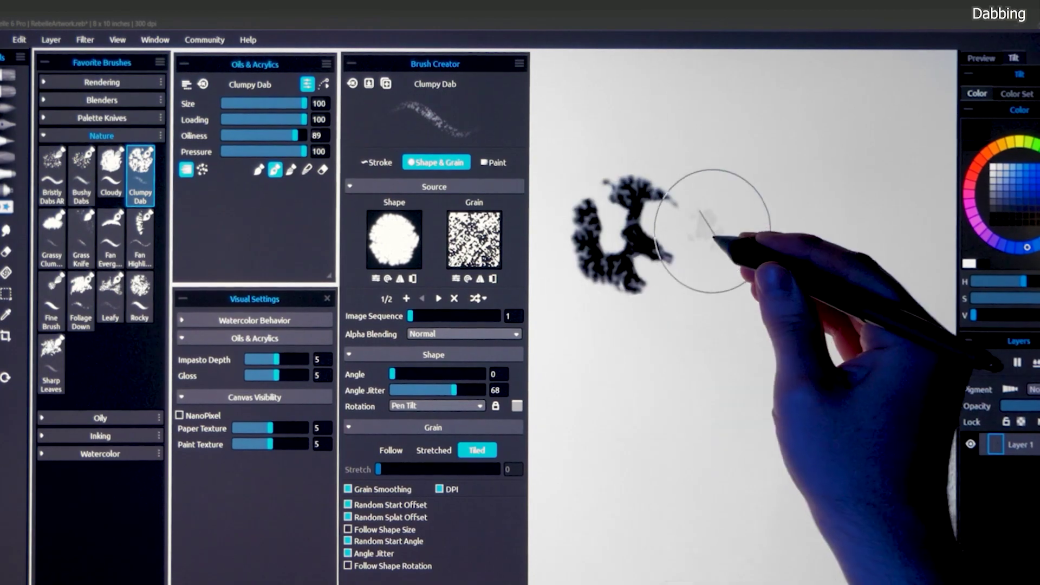
pyautogui.moveTo(697, 186)
pyautogui.mouseDown()
pyautogui.moveTo(801, 220)
pyautogui.moveTo(558, 302)
pyautogui.moveTo(726, 342)
pyautogui.moveTo(599, 414)
pyautogui.moveTo(791, 442)
pyautogui.mouseUp()
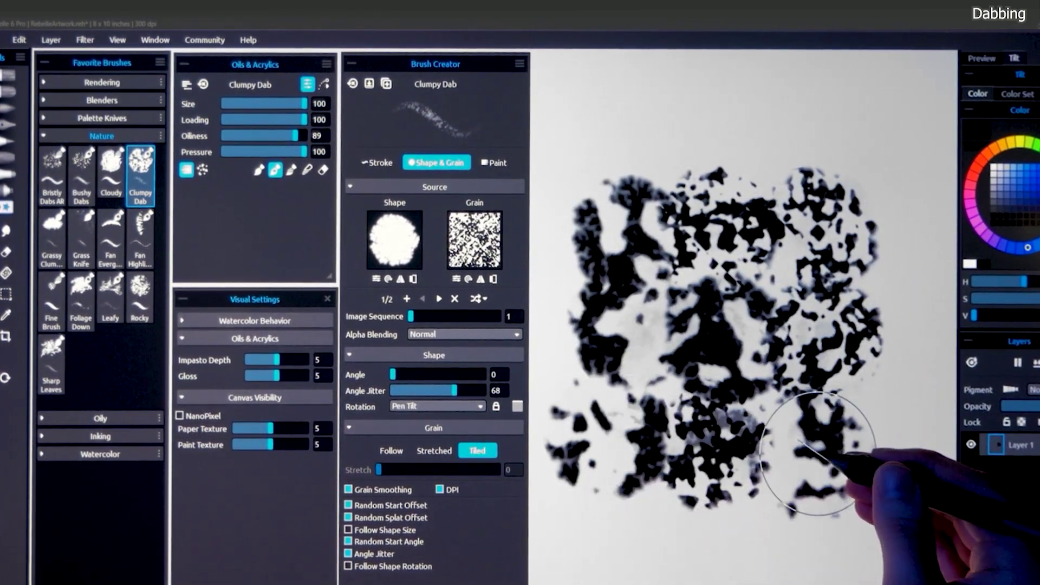
# Step: Clear the canvas and build a dense, rounded black cluster from many overlapping clumpy dabs
pyautogui.press('Delete')
pyautogui.moveTo(690, 290)
pyautogui.mouseDown()
pyautogui.moveTo(686, 249)
pyautogui.moveTo(627, 331)
pyautogui.moveTo(782, 219)
pyautogui.moveTo(721, 420)
pyautogui.moveTo(810, 377)
pyautogui.mouseUp()
pyautogui.moveTo(634, 227); pyautogui.dragTo(834, 228)
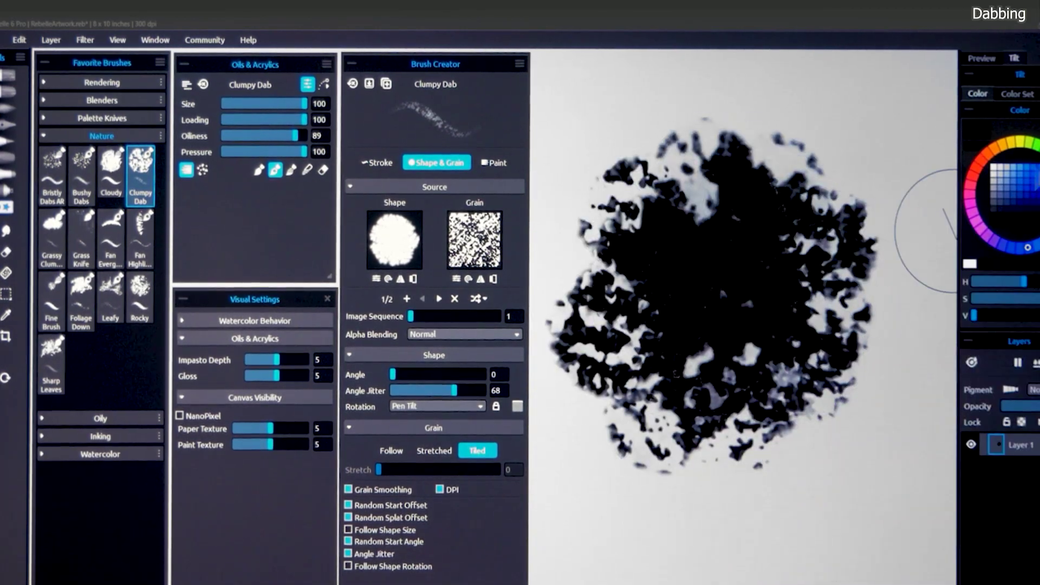
# Step: Switch the paint color to a yellow-green hue and try dabs of color on the canvas
pyautogui.click(1037, 145)
pyautogui.click(1033, 188)
pyautogui.moveTo(688, 157)
pyautogui.mouseDown()
pyautogui.moveTo(623, 222)
pyautogui.moveTo(773, 205)
pyautogui.moveTo(748, 298)
pyautogui.moveTo(634, 346)
pyautogui.moveTo(708, 198)
pyautogui.moveTo(731, 279)
pyautogui.moveTo(677, 341)
pyautogui.mouseUp()
pyautogui.click(1029, 142)
pyautogui.click(1038, 168)
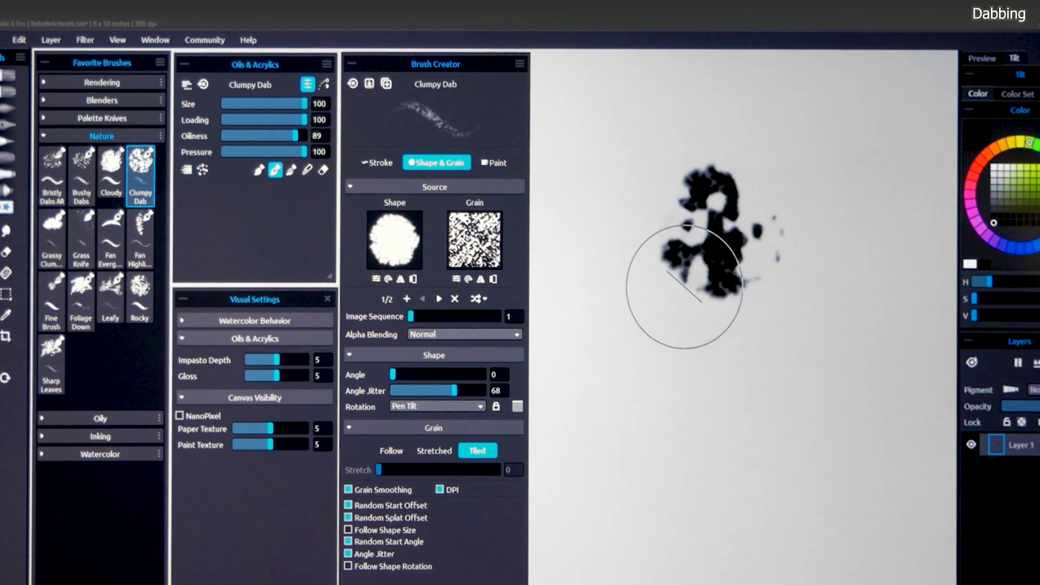
# Step: Build a foliage-like mass of overlapping clumpy dabs around the existing marks with the brush at size 100
pyautogui.moveTo(662, 242); pyautogui.dragTo(794, 282)
pyautogui.moveTo(651, 363)
pyautogui.mouseDown()
pyautogui.moveTo(668, 405)
pyautogui.moveTo(742, 418)
pyautogui.mouseUp()
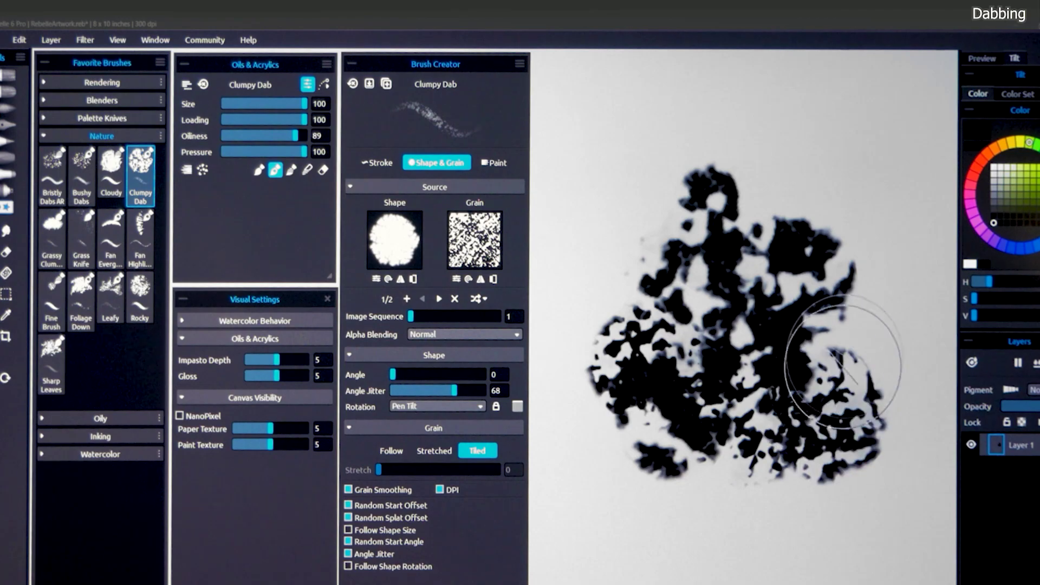
pyautogui.moveTo(639, 277); pyautogui.dragTo(770, 201)
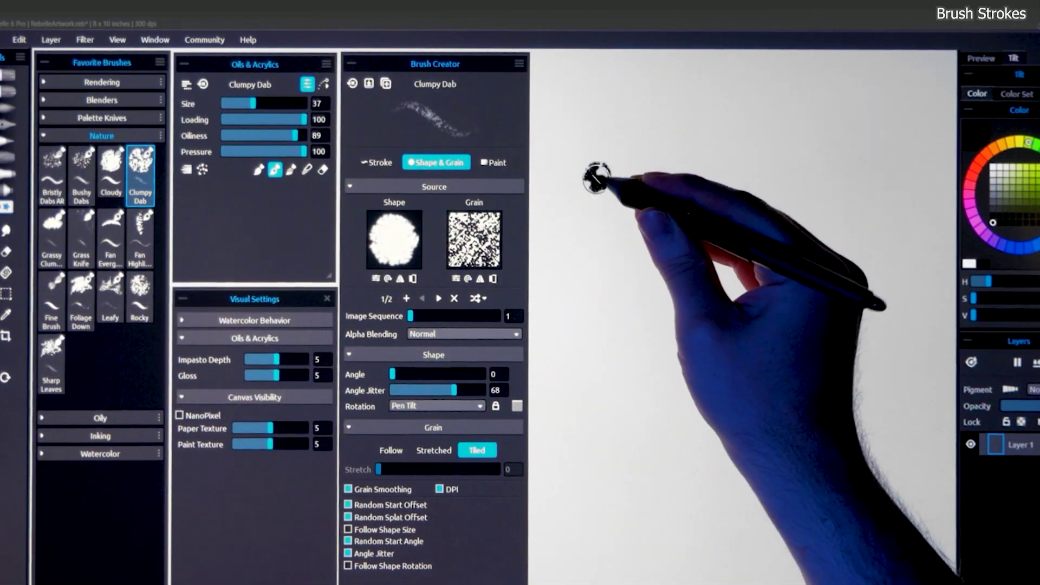
# Step: Paint rows of back-and-forth horizontal strokes across the upper canvas with the Clumpy Dab brush at size 37
pyautogui.moveTo(592, 174)
pyautogui.mouseDown()
pyautogui.moveTo(662, 168)
pyautogui.moveTo(628, 184)
pyautogui.mouseUp()
pyautogui.moveTo(564, 236)
pyautogui.mouseDown()
pyautogui.moveTo(630, 216)
pyautogui.moveTo(716, 213)
pyautogui.moveTo(865, 183)
pyautogui.mouseUp()
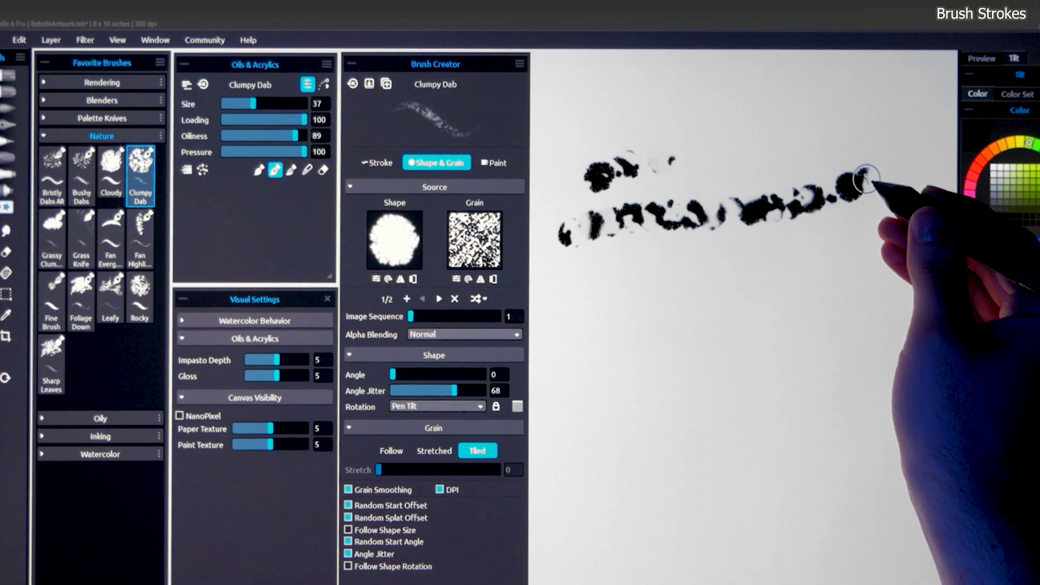
pyautogui.moveTo(866, 178)
pyautogui.mouseDown()
pyautogui.moveTo(763, 241)
pyautogui.moveTo(614, 251)
pyautogui.moveTo(544, 288)
pyautogui.moveTo(615, 273)
pyautogui.moveTo(802, 265)
pyautogui.moveTo(876, 231)
pyautogui.moveTo(770, 296)
pyautogui.moveTo(597, 313)
pyautogui.moveTo(550, 339)
pyautogui.mouseUp()
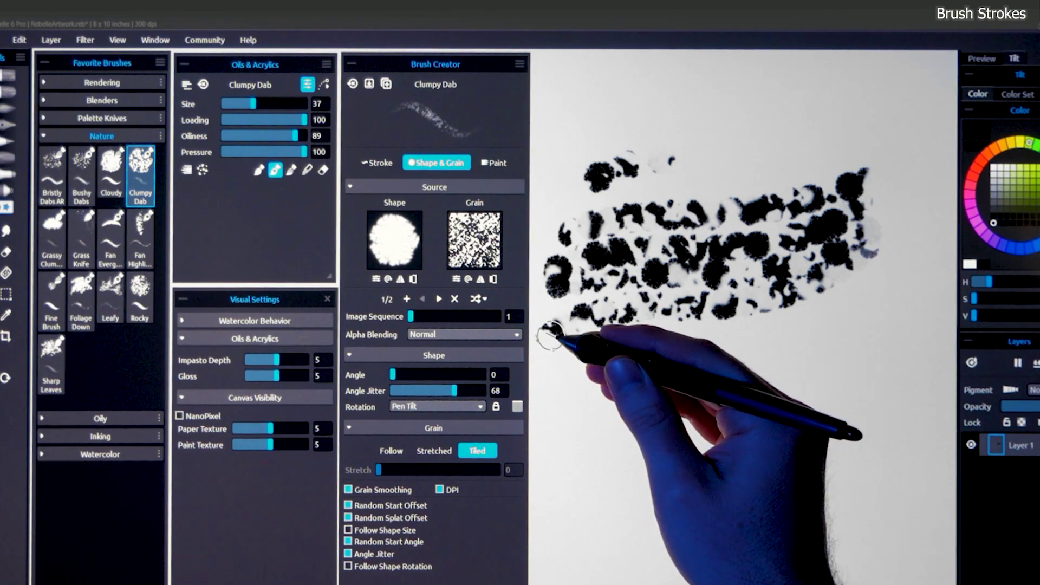
# Step: Add one vertical stroke and short horizontal strokes below the rows with the Clumpy Dab brush
pyautogui.moveTo(575, 374); pyautogui.dragTo(584, 528)
pyautogui.moveTo(612, 390); pyautogui.dragTo(705, 374)
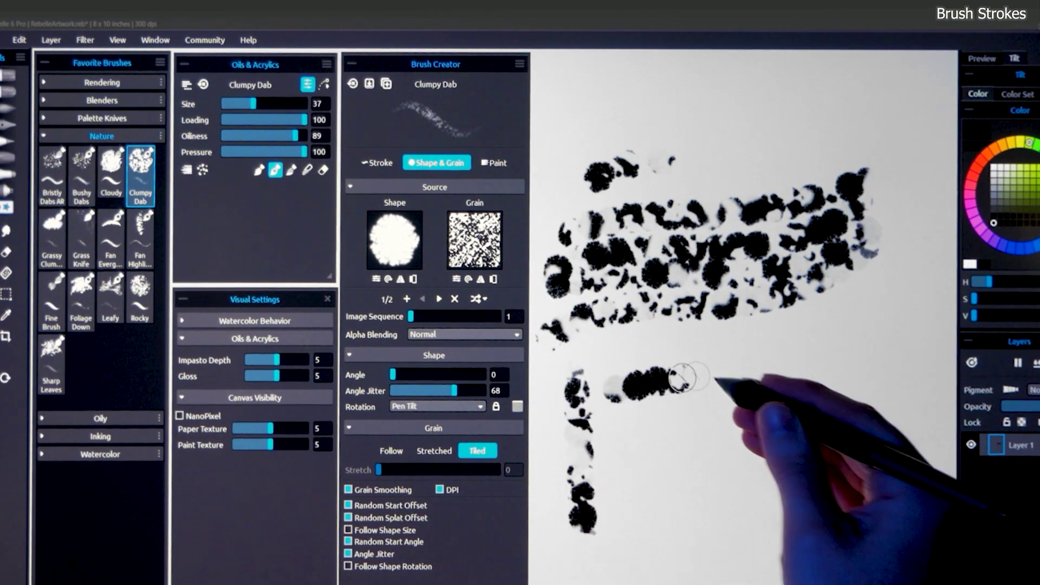
pyautogui.moveTo(634, 435); pyautogui.dragTo(678, 431)
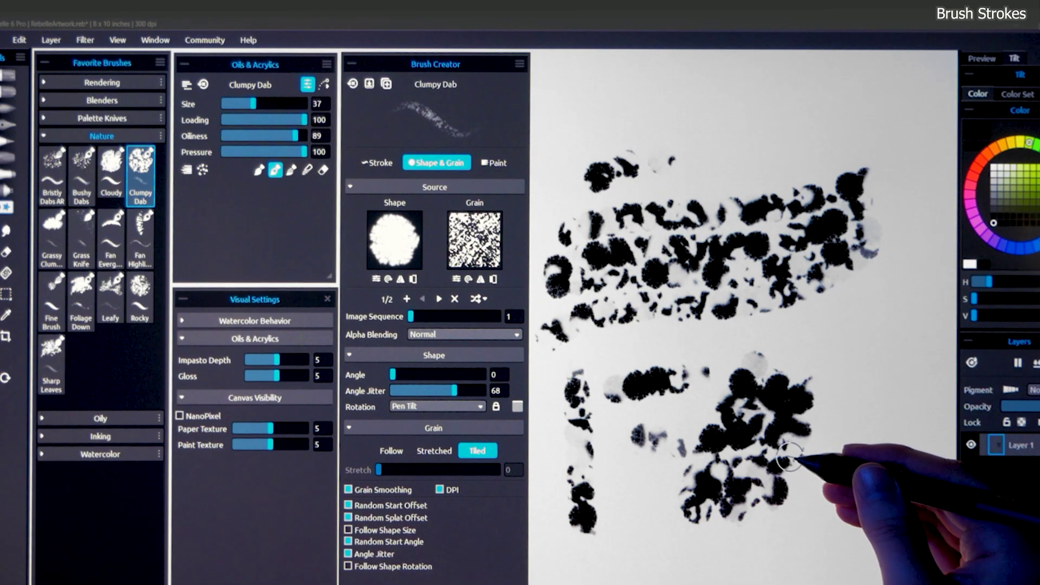
# Step: Fill the gaps between the strokes with short, multidirectional Clumpy Dab strokes to form a dense textured area
pyautogui.moveTo(692, 355)
pyautogui.mouseDown()
pyautogui.moveTo(650, 246)
pyautogui.moveTo(762, 220)
pyautogui.moveTo(727, 335)
pyautogui.moveTo(628, 324)
pyautogui.moveTo(769, 404)
pyautogui.moveTo(814, 407)
pyautogui.mouseUp()
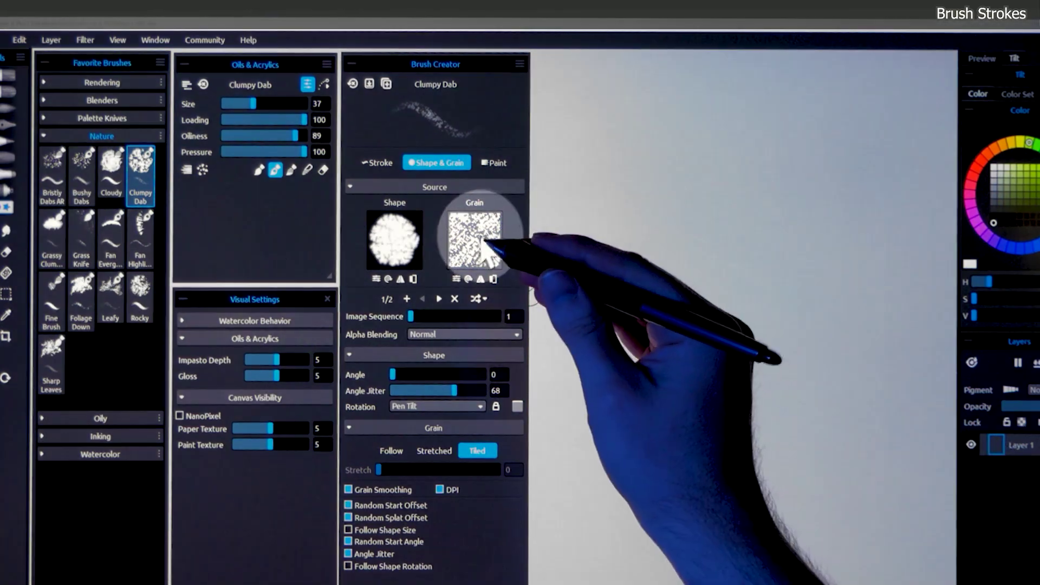
pyautogui.moveTo(558, 233); pyautogui.dragTo(780, 223)
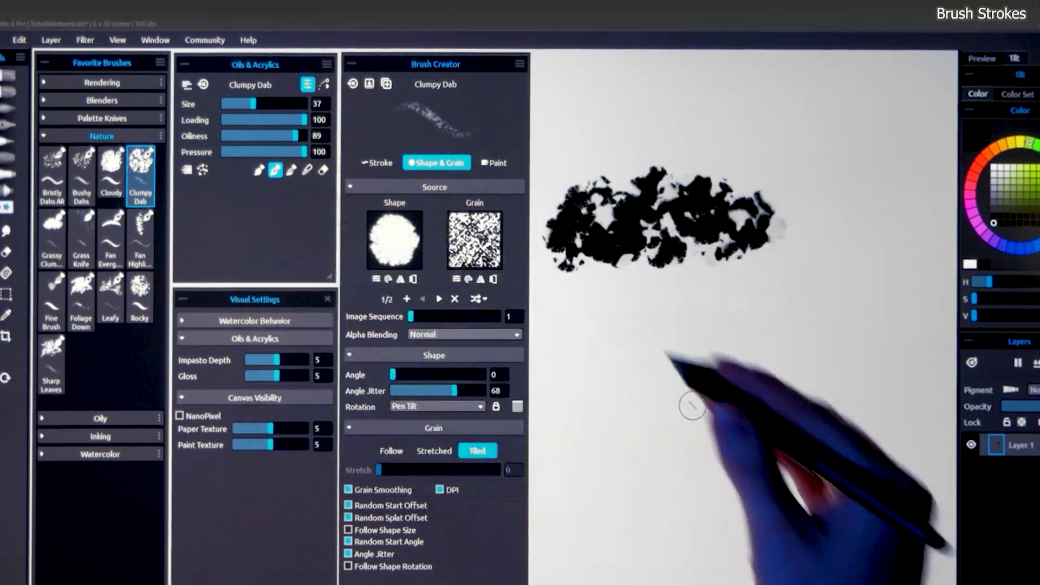
pyautogui.moveTo(564, 325); pyautogui.dragTo(716, 384)
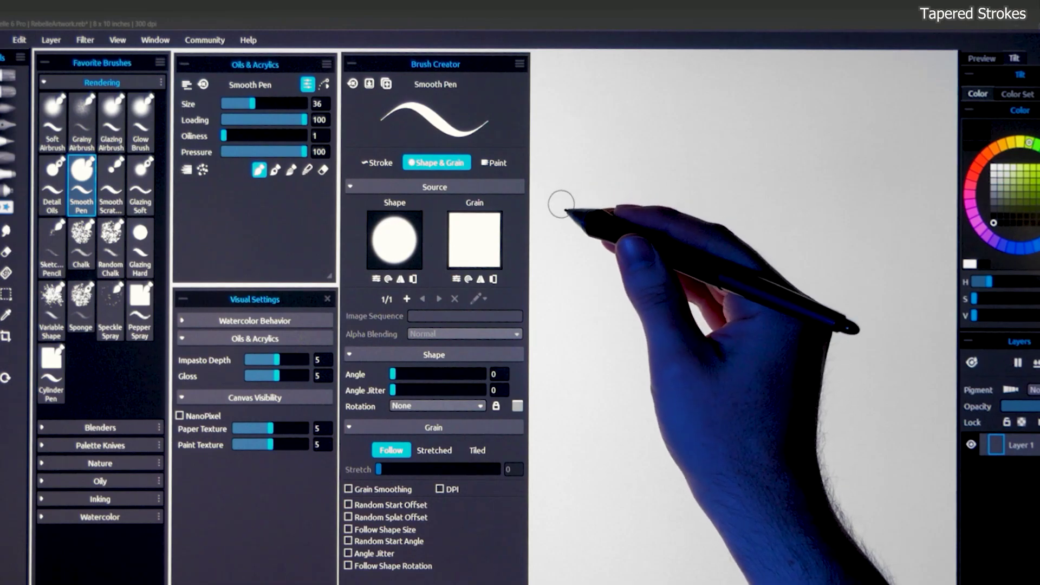
# Step: Draw a zigzag thinning from thick to fine with the Smooth Pen at size 36, and seven tapered diagonal strokes beneath it
pyautogui.moveTo(556, 215)
pyautogui.mouseDown()
pyautogui.moveTo(590, 173)
pyautogui.moveTo(666, 187)
pyautogui.moveTo(755, 174)
pyautogui.moveTo(870, 216)
pyautogui.moveTo(921, 206)
pyautogui.mouseUp()
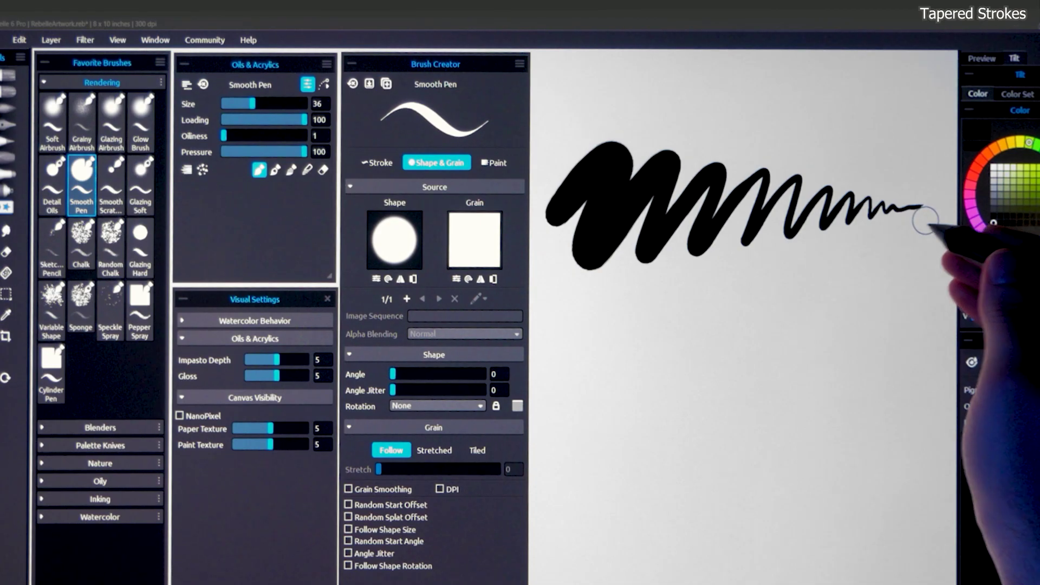
pyautogui.moveTo(555, 349); pyautogui.dragTo(846, 286)
pyautogui.moveTo(554, 384); pyautogui.dragTo(868, 308)
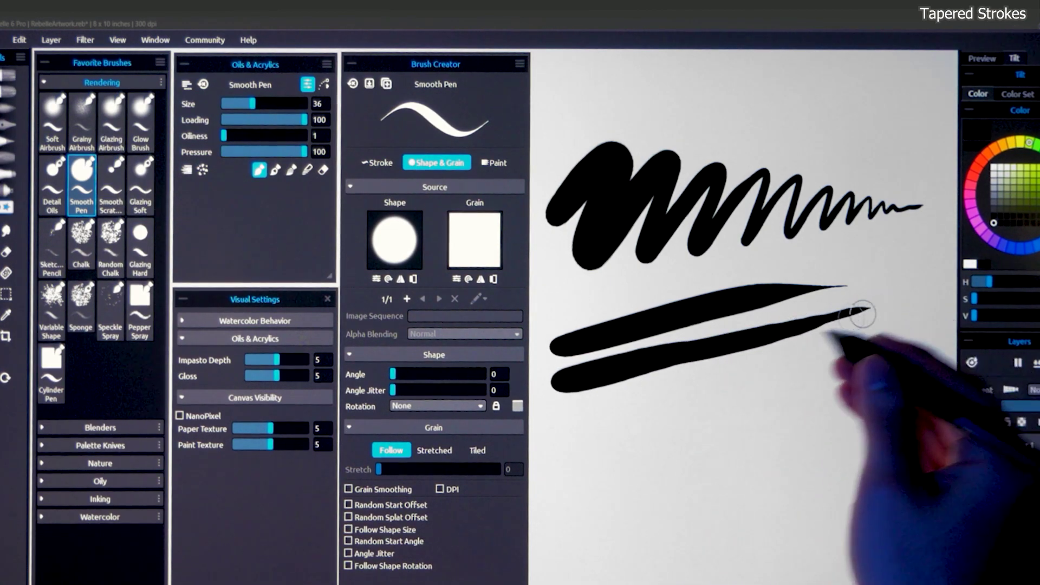
pyautogui.moveTo(565, 419); pyautogui.dragTo(887, 335)
pyautogui.moveTo(564, 458); pyautogui.dragTo(906, 379)
pyautogui.moveTo(556, 493); pyautogui.dragTo(903, 411)
pyautogui.moveTo(548, 512)
pyautogui.mouseDown()
pyautogui.moveTo(921, 425)
pyautogui.moveTo(906, 449)
pyautogui.mouseUp()
pyautogui.moveTo(552, 545); pyautogui.dragTo(894, 477)
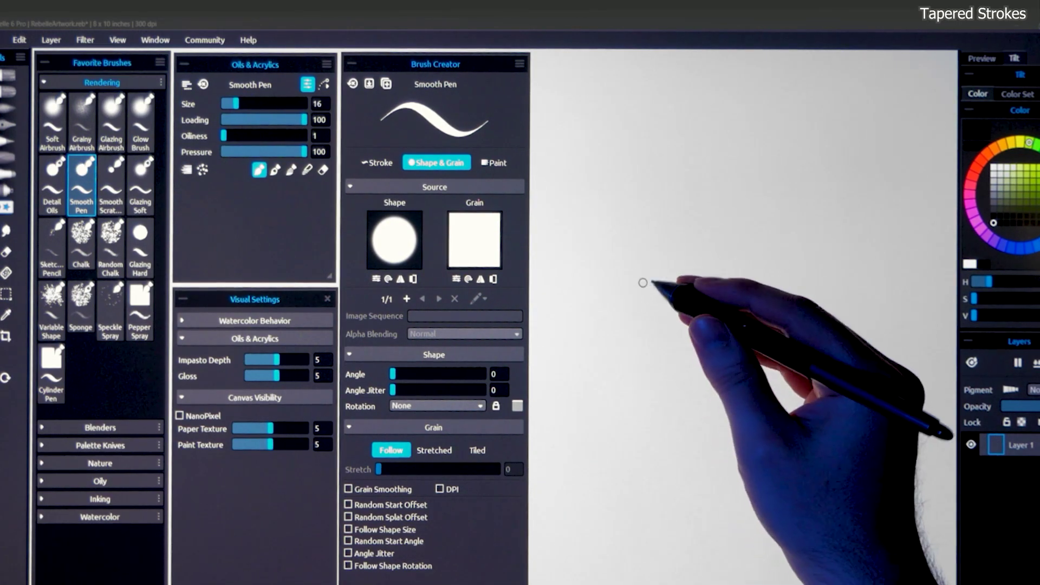
# Step: Draw flowing tapered hair strokes with the Smooth Pen at size 16, and a small tuft of grass blades beneath them
pyautogui.moveTo(607, 310); pyautogui.dragTo(742, 205)
pyautogui.moveTo(610, 303)
pyautogui.mouseDown()
pyautogui.moveTo(787, 188)
pyautogui.moveTo(766, 155)
pyautogui.moveTo(804, 177)
pyautogui.mouseUp()
pyautogui.moveTo(587, 292); pyautogui.dragTo(727, 196)
pyautogui.moveTo(639, 337); pyautogui.dragTo(656, 305)
pyautogui.moveTo(637, 350); pyautogui.dragTo(648, 301)
pyautogui.moveTo(634, 341); pyautogui.dragTo(633, 306)
pyautogui.moveTo(634, 347); pyautogui.dragTo(619, 315)
# Step: Draw a tree branch beside the grass with a thick base and several thin, tapered offshoots
pyautogui.moveTo(704, 356); pyautogui.dragTo(781, 251)
pyautogui.moveTo(720, 325); pyautogui.dragTo(813, 271)
pyautogui.moveTo(780, 303); pyautogui.dragTo(861, 298)
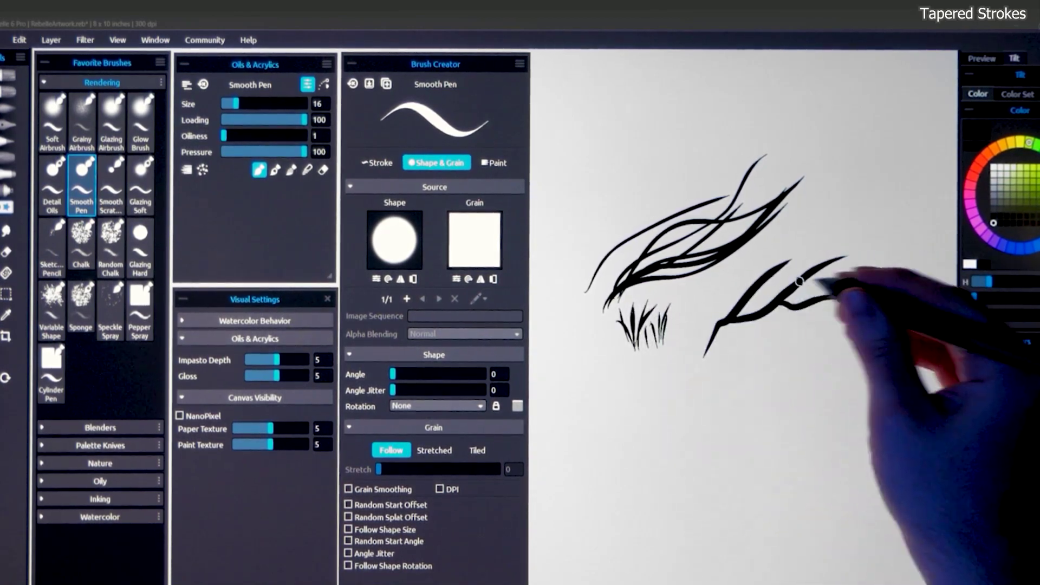
pyautogui.moveTo(756, 282); pyautogui.dragTo(829, 234)
pyautogui.moveTo(781, 238); pyautogui.dragTo(801, 205)
pyautogui.moveTo(807, 276)
pyautogui.mouseDown()
pyautogui.moveTo(789, 233)
pyautogui.moveTo(853, 226)
pyautogui.moveTo(780, 240)
pyautogui.moveTo(817, 247)
pyautogui.moveTo(833, 216)
pyautogui.mouseUp()
pyautogui.moveTo(806, 276); pyautogui.dragTo(829, 185)
pyautogui.moveTo(820, 241); pyautogui.dragTo(855, 219)
pyautogui.moveTo(827, 260); pyautogui.dragTo(846, 227)
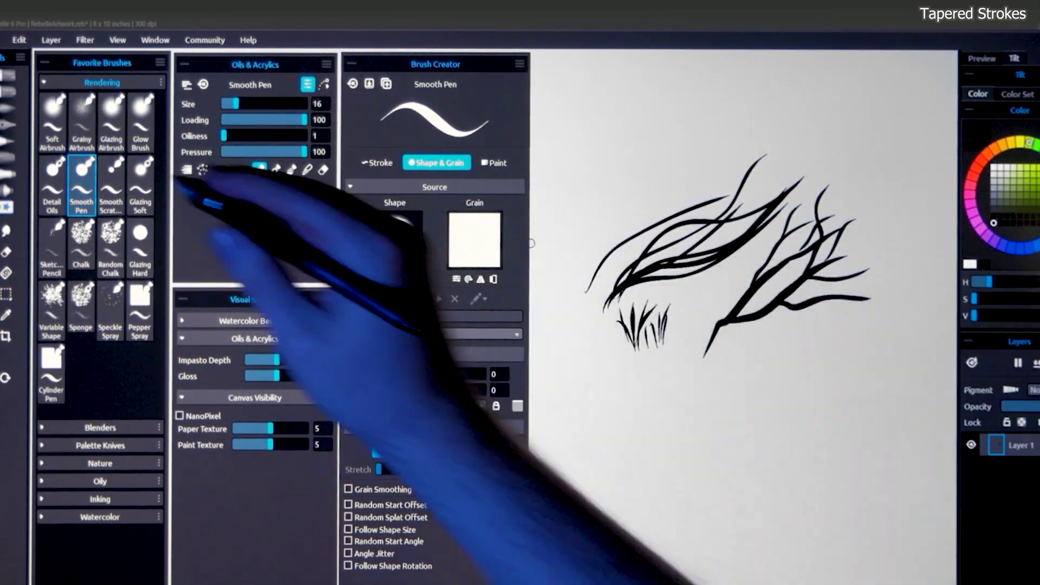
# Step: Compare stroke behavior by painting samples with the Glazing Soft, Smooth Pen and Sponge brushes in turn
pyautogui.click(140, 183)
pyautogui.moveTo(772, 365)
pyautogui.mouseDown()
pyautogui.moveTo(705, 434)
pyautogui.moveTo(708, 548)
pyautogui.mouseUp()
pyautogui.click(82, 187)
pyautogui.moveTo(590, 477)
pyautogui.mouseDown()
pyautogui.moveTo(574, 393)
pyautogui.moveTo(796, 371)
pyautogui.moveTo(829, 439)
pyautogui.moveTo(786, 536)
pyautogui.mouseUp()
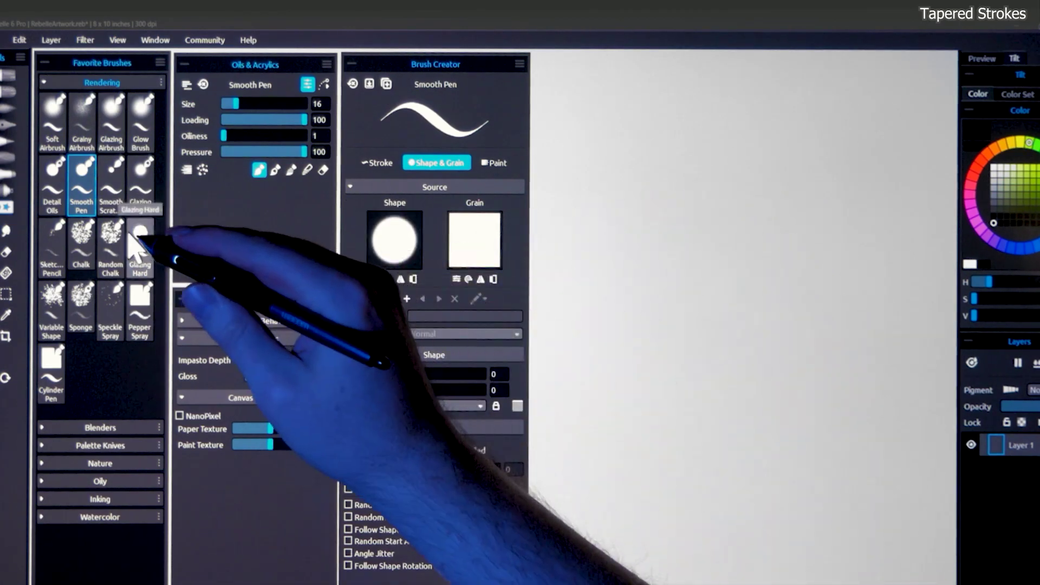
pyautogui.click(81, 312)
pyautogui.moveTo(769, 179)
pyautogui.mouseDown()
pyautogui.moveTo(673, 255)
pyautogui.moveTo(766, 348)
pyautogui.moveTo(813, 348)
pyautogui.moveTo(723, 458)
pyautogui.moveTo(766, 441)
pyautogui.moveTo(673, 499)
pyautogui.moveTo(883, 546)
pyautogui.mouseUp()
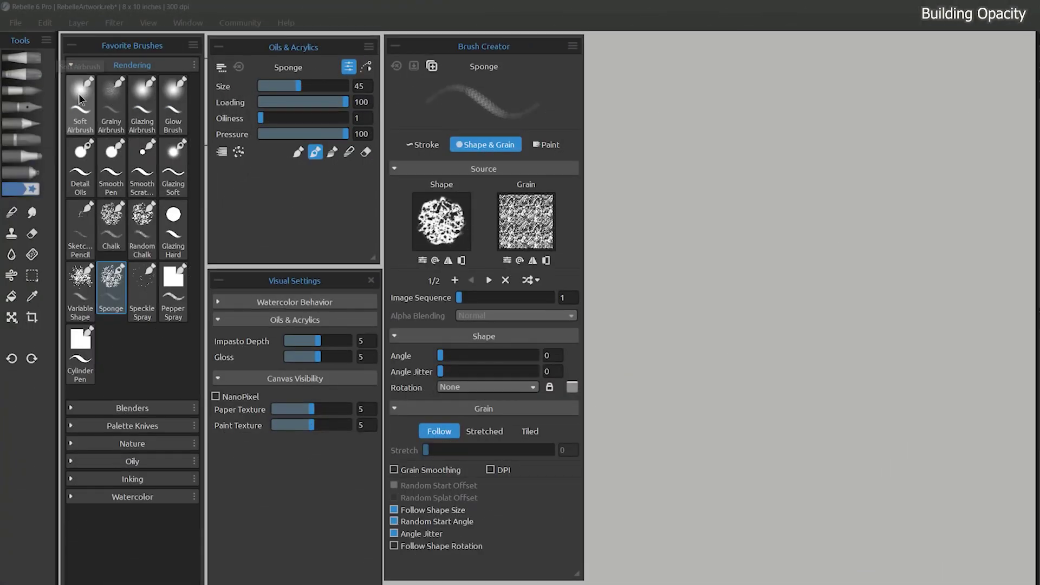
# Step: Paint a black gradient fading down the canvas with the Soft Airbrush at size 70 and opacity 9
pyautogui.click(77, 90)
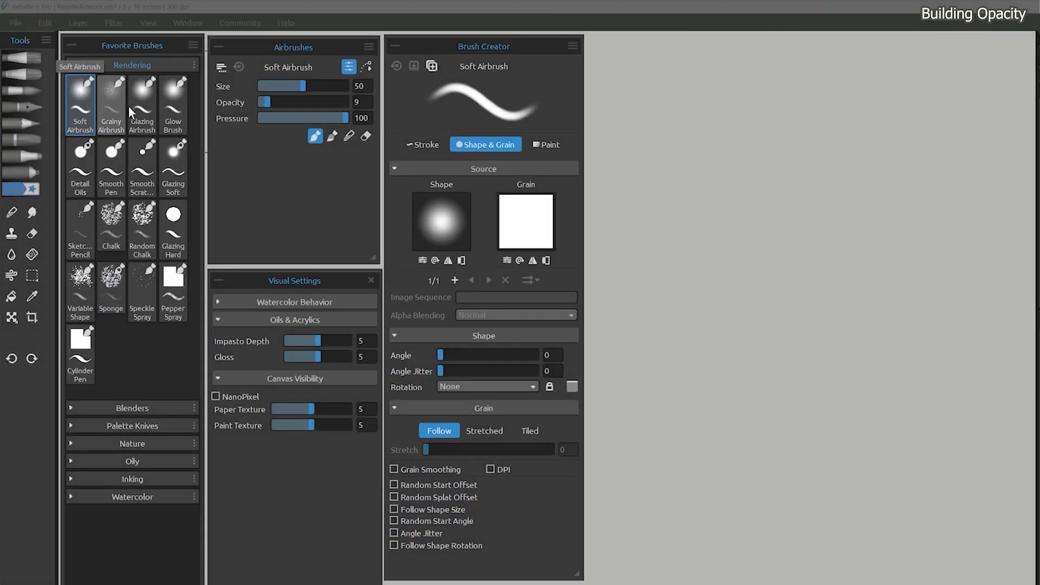
pyautogui.moveTo(678, 198); pyautogui.dragTo(716, 198)
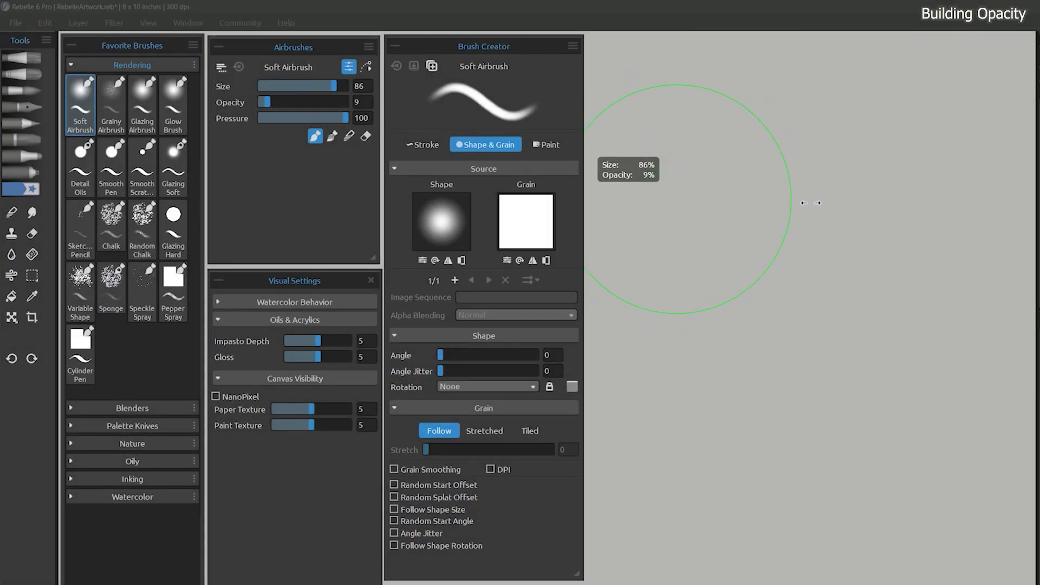
pyautogui.moveTo(792, 206); pyautogui.dragTo(791, 202)
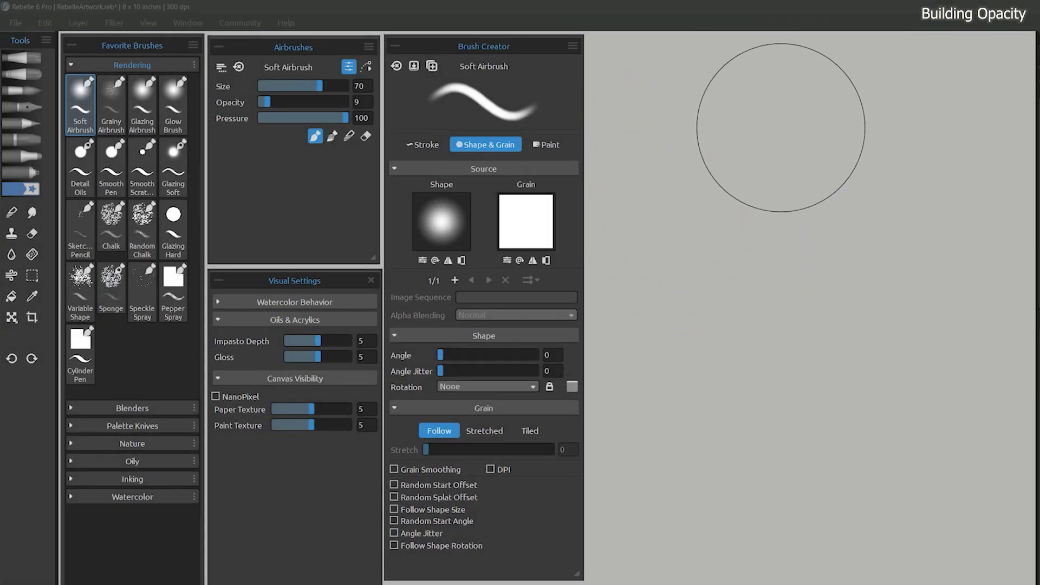
pyautogui.moveTo(781, 127)
pyautogui.mouseDown()
pyautogui.moveTo(910, 61)
pyautogui.moveTo(840, 103)
pyautogui.moveTo(911, 188)
pyautogui.moveTo(676, 330)
pyautogui.moveTo(692, 385)
pyautogui.moveTo(734, 455)
pyautogui.moveTo(839, 514)
pyautogui.mouseUp()
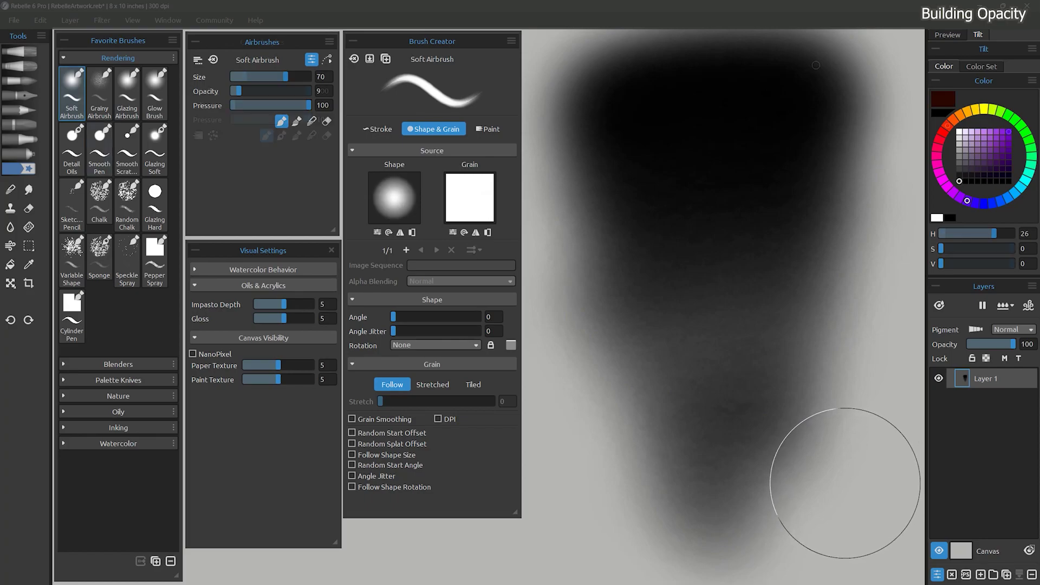
# Step: Draw a red Smooth Pen zigzag over the gradient, thick in the darkest area and thinning toward the faded end
pyautogui.moveTo(818, 65)
pyautogui.mouseDown()
pyautogui.moveTo(715, 79)
pyautogui.moveTo(671, 130)
pyautogui.mouseUp()
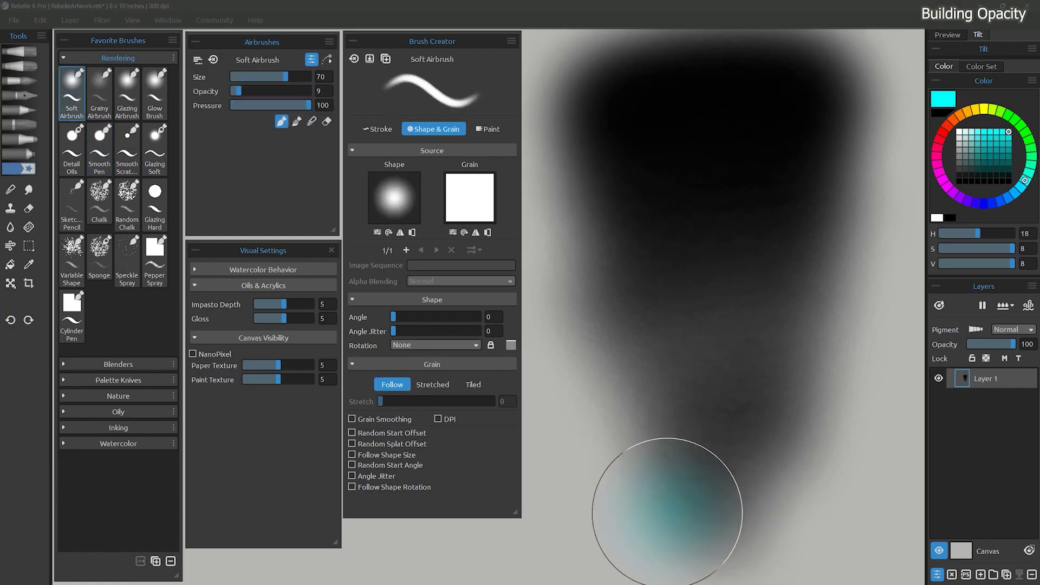
pyautogui.moveTo(662, 506)
pyautogui.mouseDown()
pyautogui.moveTo(655, 418)
pyautogui.moveTo(535, 372)
pyautogui.moveTo(772, 277)
pyautogui.moveTo(569, 185)
pyautogui.moveTo(585, 147)
pyautogui.mouseUp()
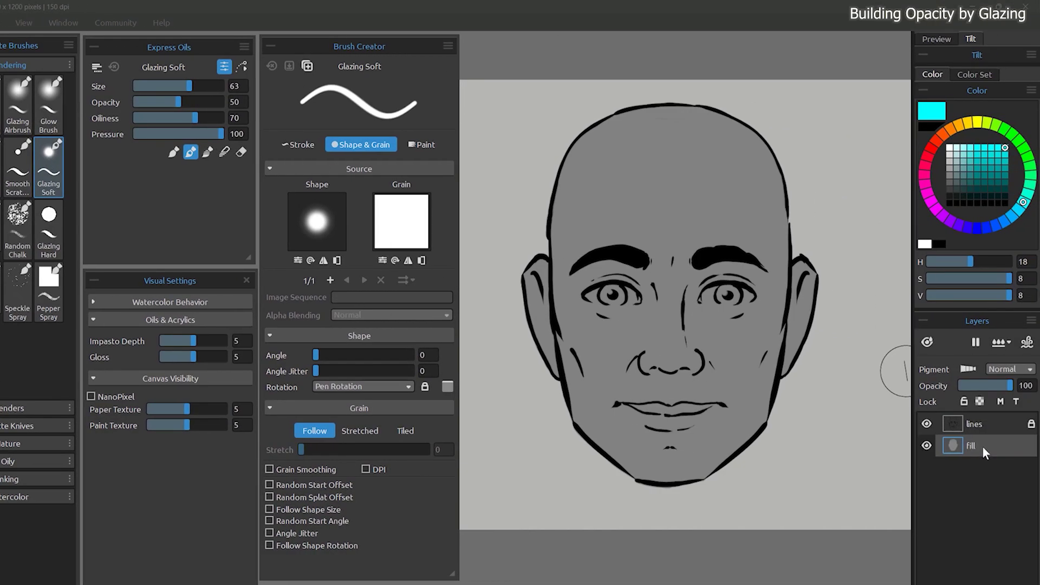
# Step: Lock the transparency of the fill layer in the face drawing
pyautogui.click(975, 446)
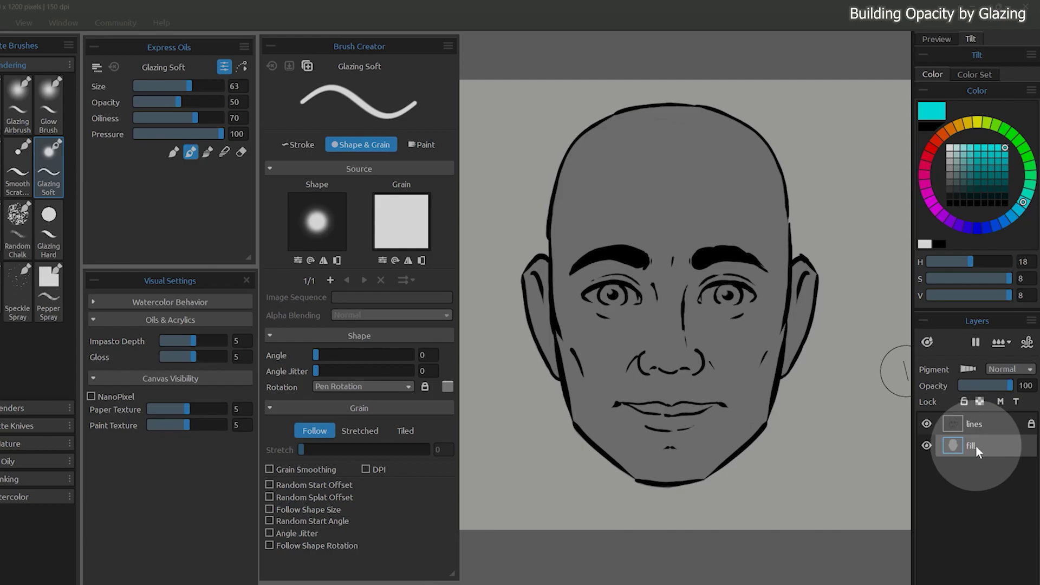
pyautogui.click(980, 402)
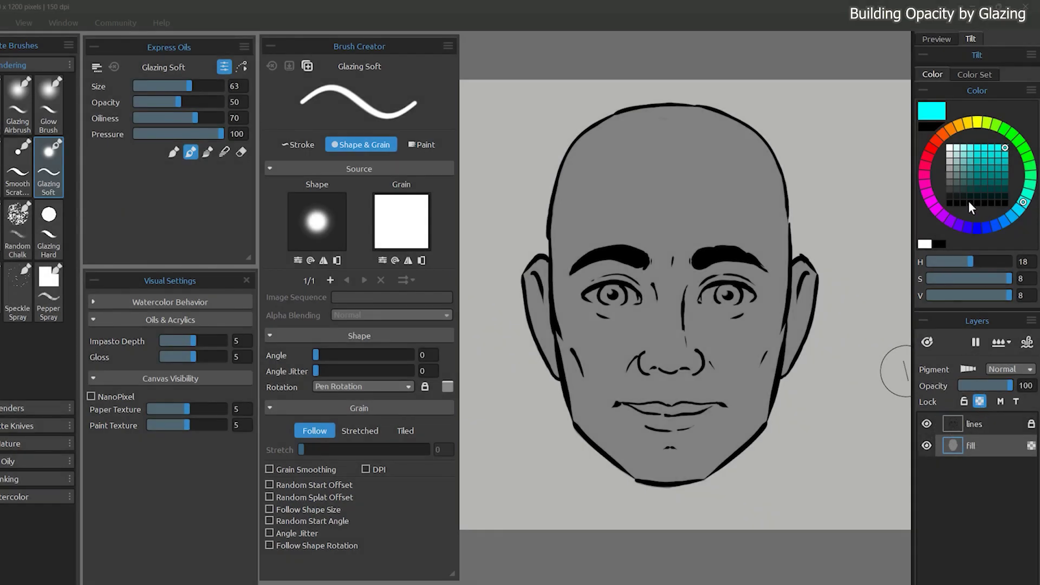
# Step: Paint a broad black shadow from the crown to the chin on the shaded half of the face with Glazing Soft
pyautogui.click(949, 202)
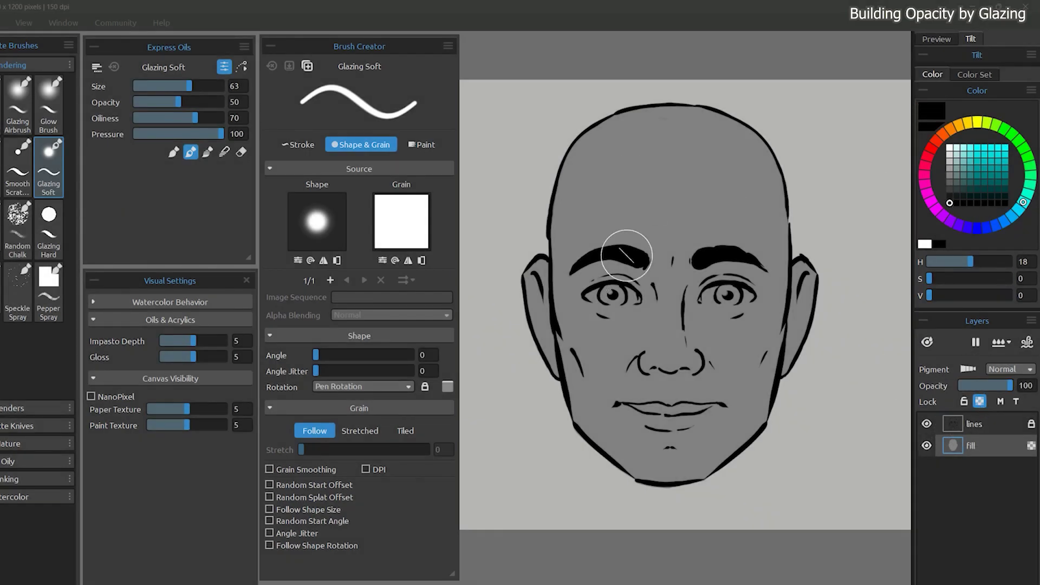
pyautogui.press(']')
pyautogui.moveTo(650, 117); pyautogui.dragTo(683, 474)
# Step: Shade the eye sockets, nose, chin, cheek and ear in black with a smaller brush of about size 25
pyautogui.press('[')
pyautogui.moveTo(764, 279); pyautogui.dragTo(579, 282)
pyautogui.moveTo(690, 281); pyautogui.dragTo(704, 366)
pyautogui.moveTo(704, 367); pyautogui.dragTo(653, 368)
pyautogui.moveTo(659, 438); pyautogui.dragTo(699, 435)
pyautogui.moveTo(557, 338); pyautogui.dragTo(583, 380)
pyautogui.moveTo(539, 288); pyautogui.dragTo(550, 347)
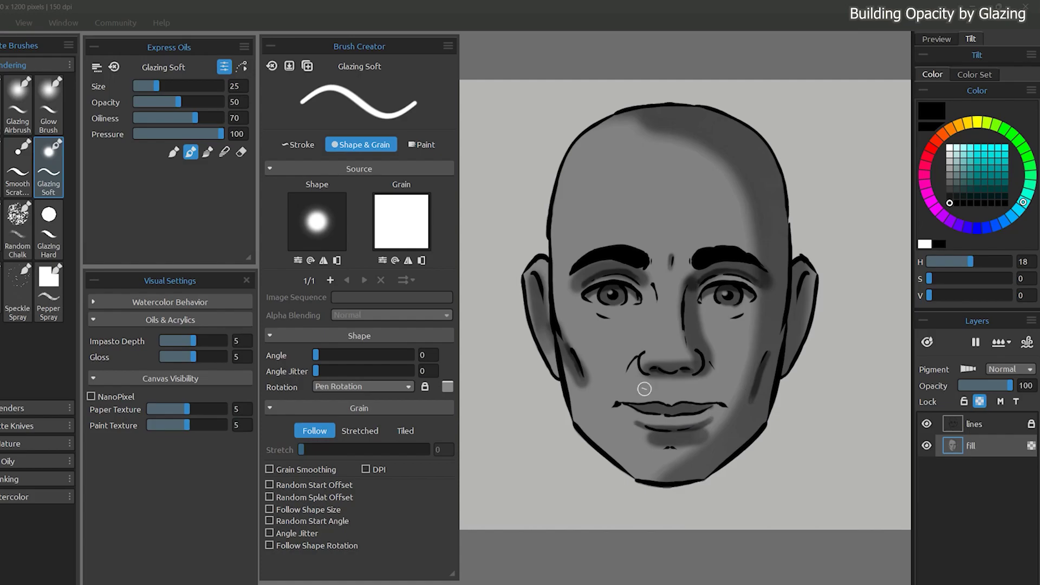
# Step: Deepen the black shading beside the nose, under the eyes and lower lip, and along the cheekbones, jaw and forehead edge at about size 40
pyautogui.press(']')
pyautogui.moveTo(695, 279); pyautogui.dragTo(694, 349)
pyautogui.moveTo(699, 311); pyautogui.dragTo(748, 317)
pyautogui.moveTo(592, 321); pyautogui.dragTo(642, 310)
pyautogui.moveTo(588, 376); pyautogui.dragTo(609, 374)
pyautogui.moveTo(743, 374); pyautogui.dragTo(718, 391)
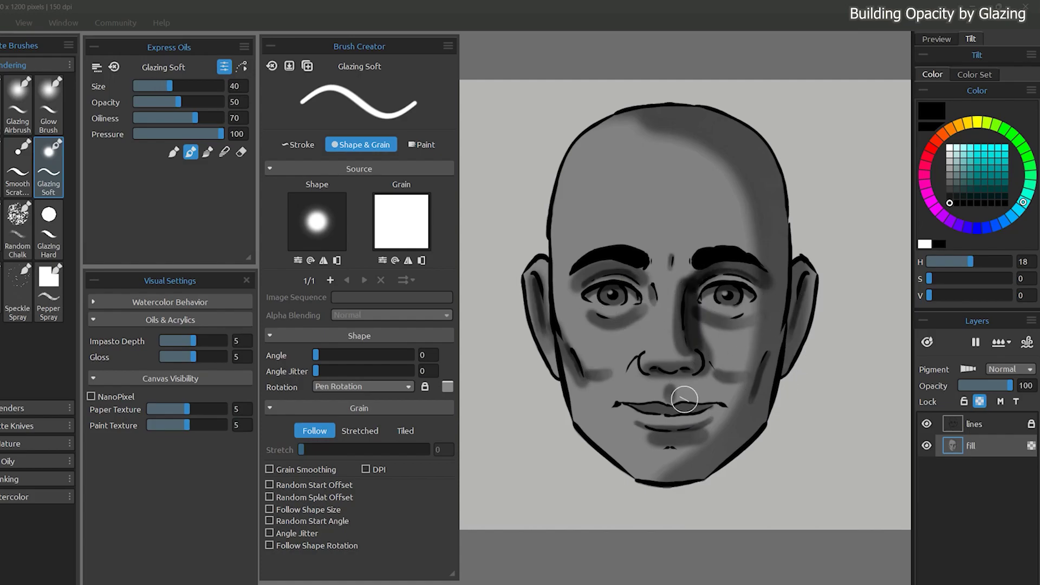
pyautogui.moveTo(658, 436); pyautogui.dragTo(699, 438)
pyautogui.moveTo(634, 472); pyautogui.dragTo(570, 411)
pyautogui.moveTo(563, 195); pyautogui.dragTo(631, 106)
# Step: Undo the heavy trial stroke, lower the opacity to 22 and glaze softer black shadows over the shaded half and the opposite side of the head
pyautogui.moveTo(672, 119)
pyautogui.mouseDown()
pyautogui.moveTo(774, 287)
pyautogui.moveTo(748, 332)
pyautogui.mouseUp()
pyautogui.hotkey('ctrl', 'z')
pyautogui.press(']')
pyautogui.press('2')
pyautogui.press('2')
pyautogui.moveTo(650, 157)
pyautogui.mouseDown()
pyautogui.moveTo(694, 218)
pyautogui.moveTo(702, 339)
pyautogui.mouseUp()
pyautogui.moveTo(574, 151); pyautogui.dragTo(539, 357)
# Step: Glaze white highlights onto the lit side of the forehead, the jaw, the nose bridge and the cheek
pyautogui.click(925, 244)
pyautogui.moveTo(606, 179)
pyautogui.mouseDown()
pyautogui.moveTo(622, 200)
pyautogui.moveTo(634, 157)
pyautogui.mouseUp()
pyautogui.moveTo(588, 346); pyautogui.dragTo(652, 465)
pyautogui.press('[')
pyautogui.moveTo(667, 290); pyautogui.dragTo(666, 352)
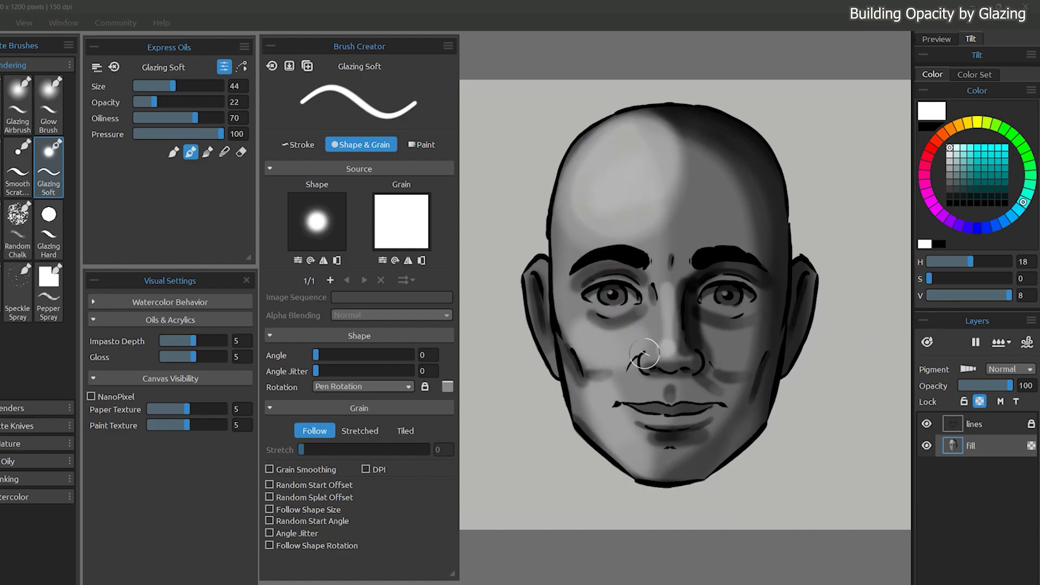
pyautogui.moveTo(593, 329); pyautogui.dragTo(641, 340)
# Step: Add small white highlights to the eyes, above the upper lip and on the chin, varying the brush size
pyautogui.press('[')
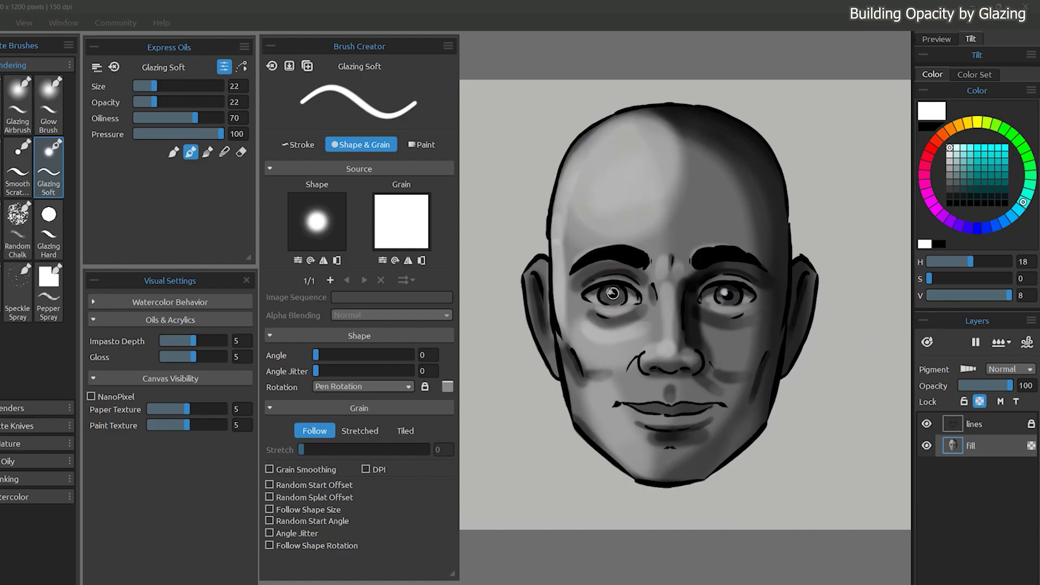
pyautogui.press(']')
pyautogui.moveTo(679, 390); pyautogui.dragTo(634, 398)
pyautogui.moveTo(648, 459); pyautogui.dragTo(695, 456)
pyautogui.press('[')
pyautogui.press('[')
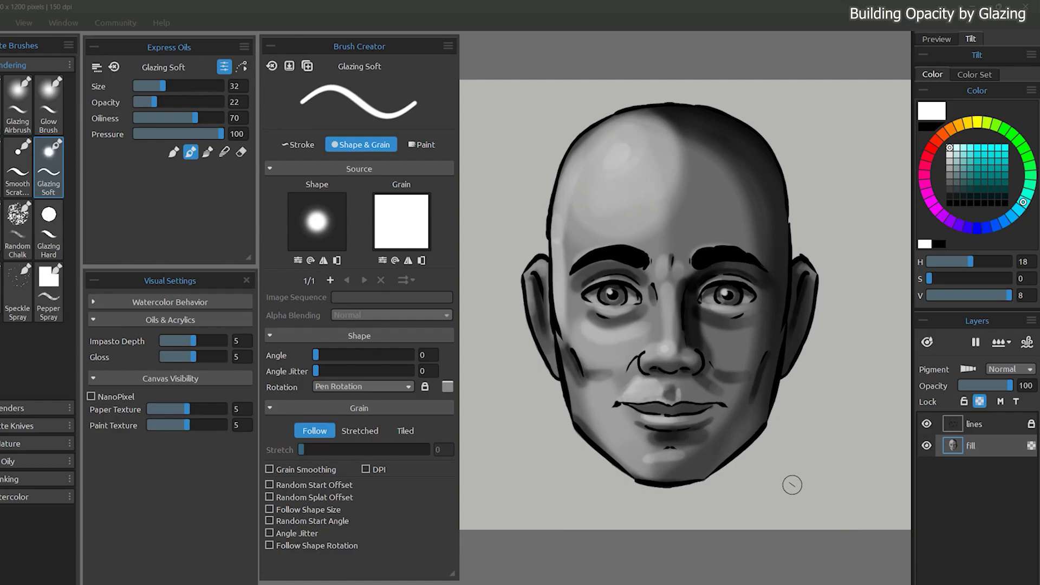
# Step: Add a layer above the fill, set its blend mode to Linear Burn and tint the face green
pyautogui.press(',')
pyautogui.press(',')
pyautogui.press(',')
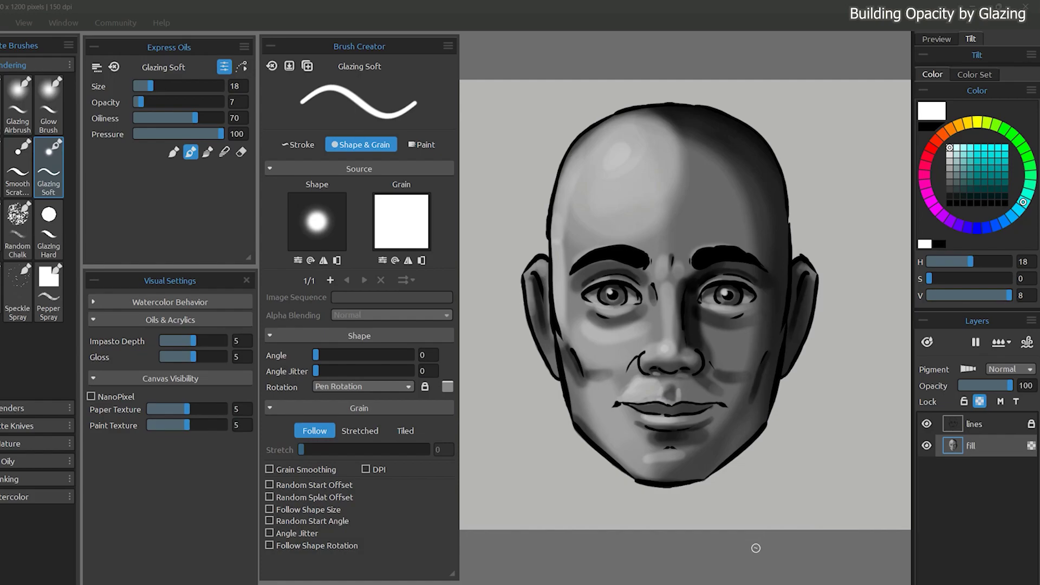
pyautogui.click(1009, 369)
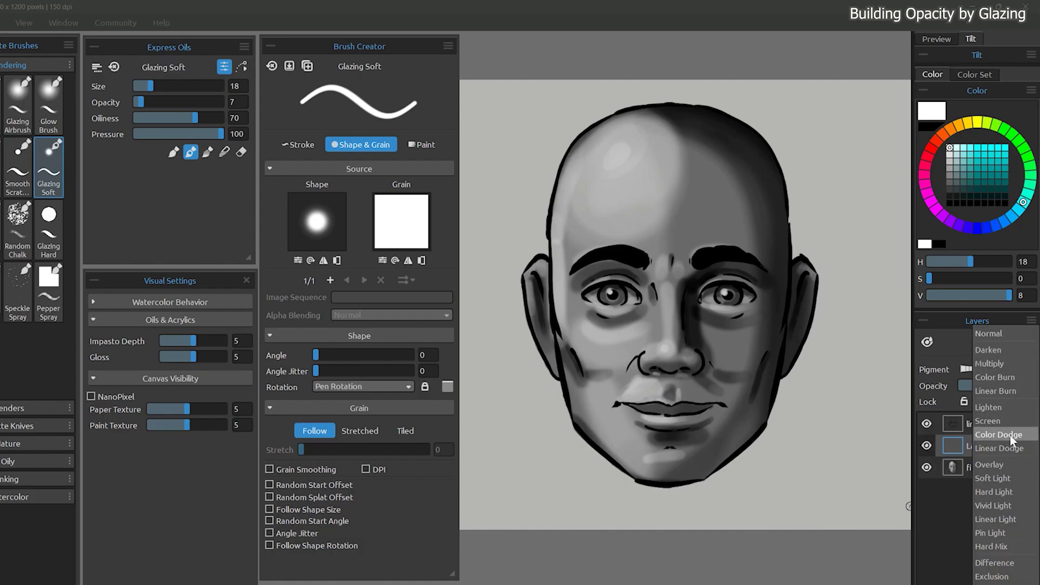
pyautogui.click(998, 390)
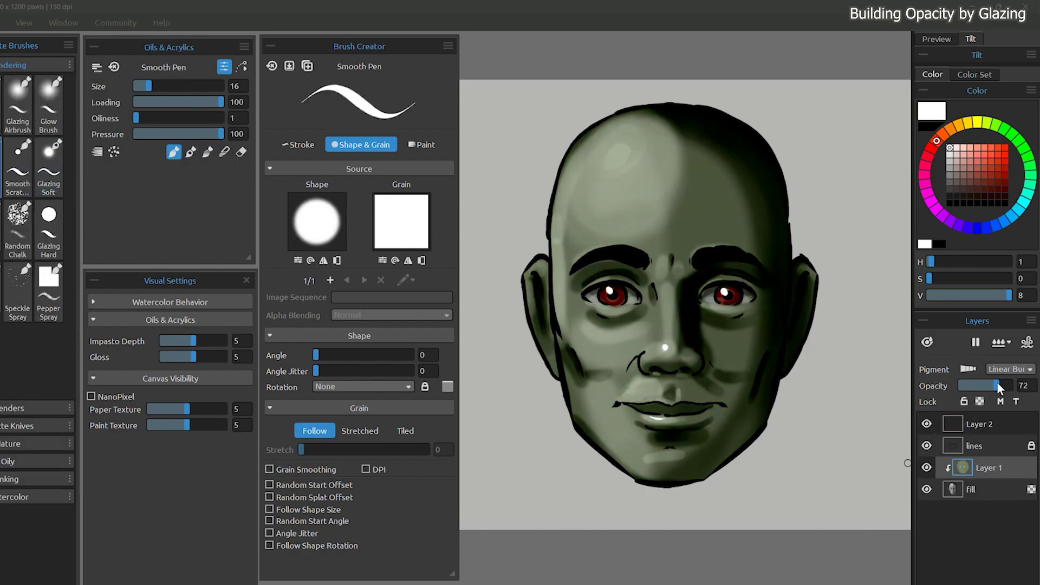
# Step: Open the Hue/Saturation/Lightness adjustment for the green tint layer
pyautogui.hotkey('ctrl', 'u')
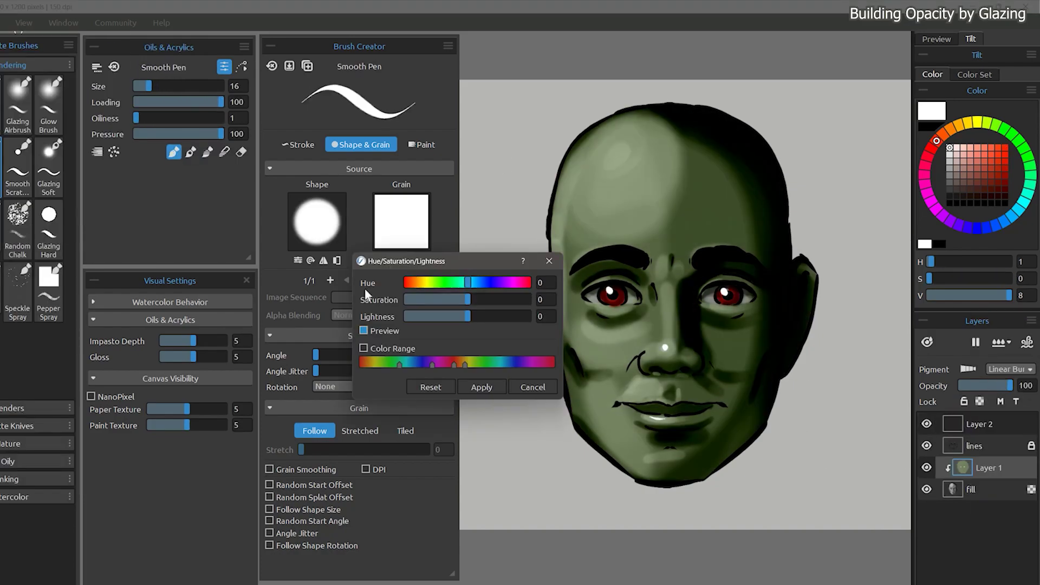
pyautogui.click(512, 382)
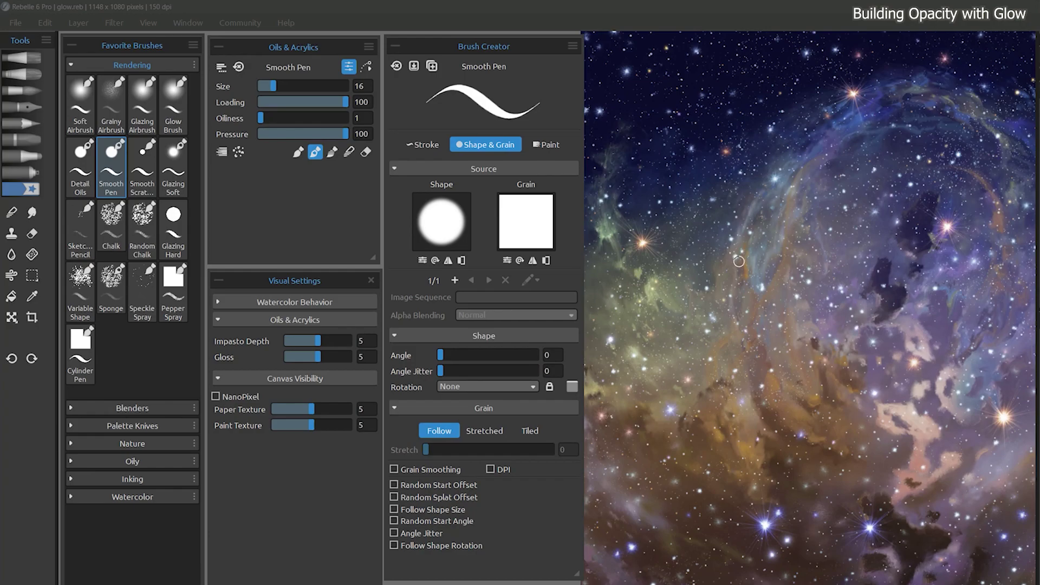
# Step: Choose the Glow Brush and build a dark orange glow around the bright star on the PAINT HERE layer
pyautogui.click(174, 101)
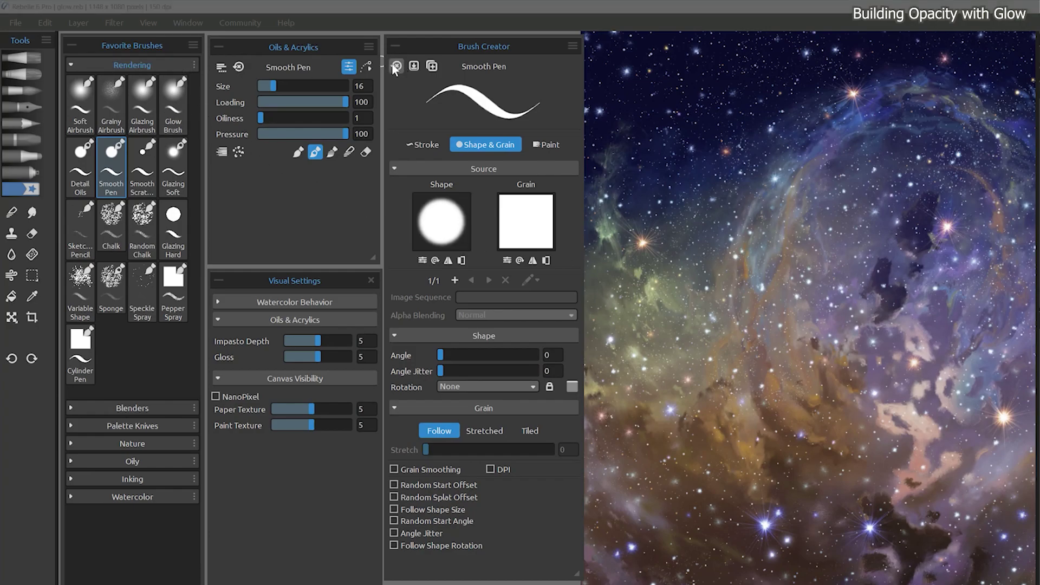
pyautogui.click(172, 95)
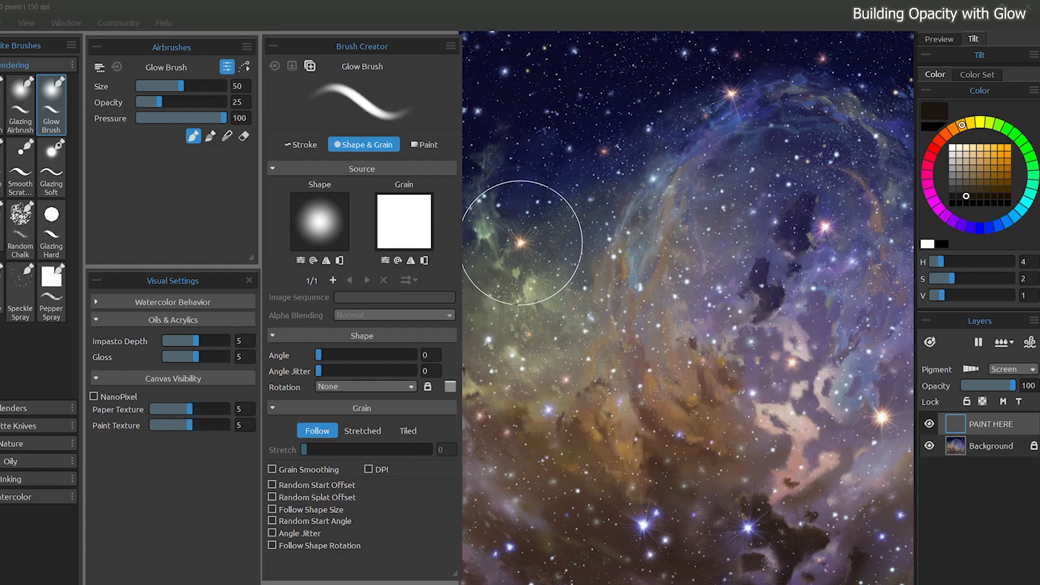
pyautogui.moveTo(522, 240)
pyautogui.mouseDown()
pyautogui.moveTo(552, 242)
pyautogui.moveTo(499, 241)
pyautogui.mouseUp()
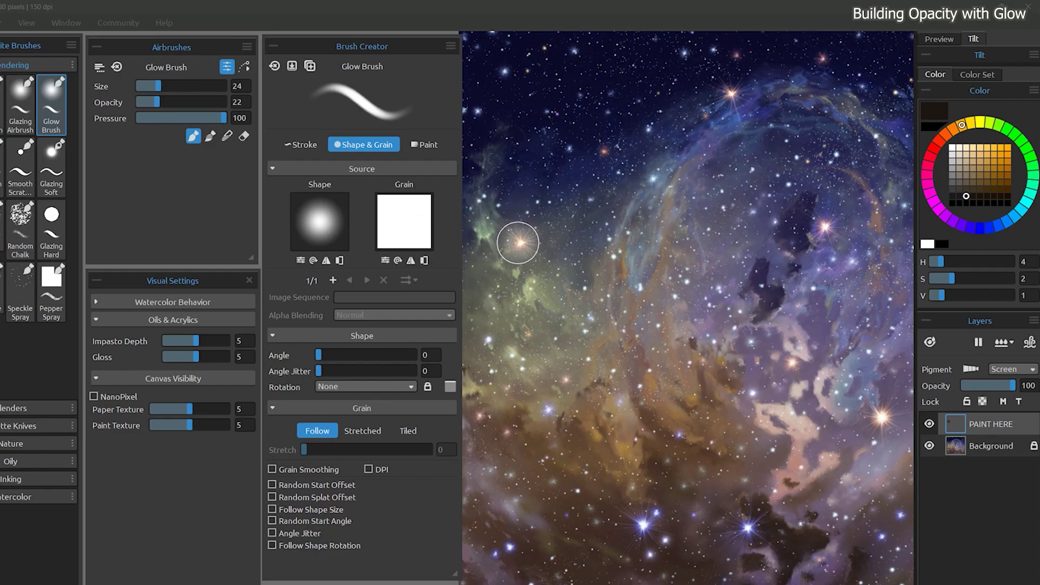
pyautogui.click(1008, 182)
pyautogui.moveTo(499, 225)
pyautogui.mouseDown()
pyautogui.moveTo(558, 239)
pyautogui.moveTo(519, 238)
pyautogui.moveTo(534, 246)
pyautogui.moveTo(496, 266)
pyautogui.moveTo(546, 234)
pyautogui.moveTo(521, 242)
pyautogui.mouseUp()
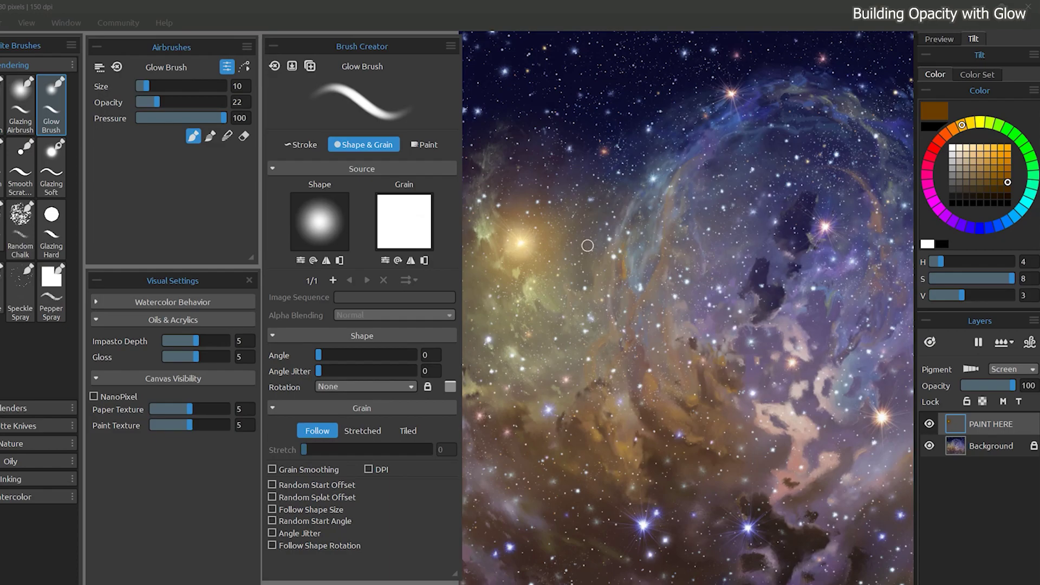
# Step: Build a bright orange glow on a star beside the nebula ring, layering wide and narrow Glow Brush dabs
pyautogui.click(1007, 161)
pyautogui.press(']')
pyautogui.press(']')
pyautogui.press(']')
pyautogui.click(604, 151)
pyautogui.press('[')
pyautogui.press('[')
pyautogui.click(606, 150)
pyautogui.press(']')
pyautogui.press(']')
pyautogui.press(']')
pyautogui.press(']')
pyautogui.press(']')
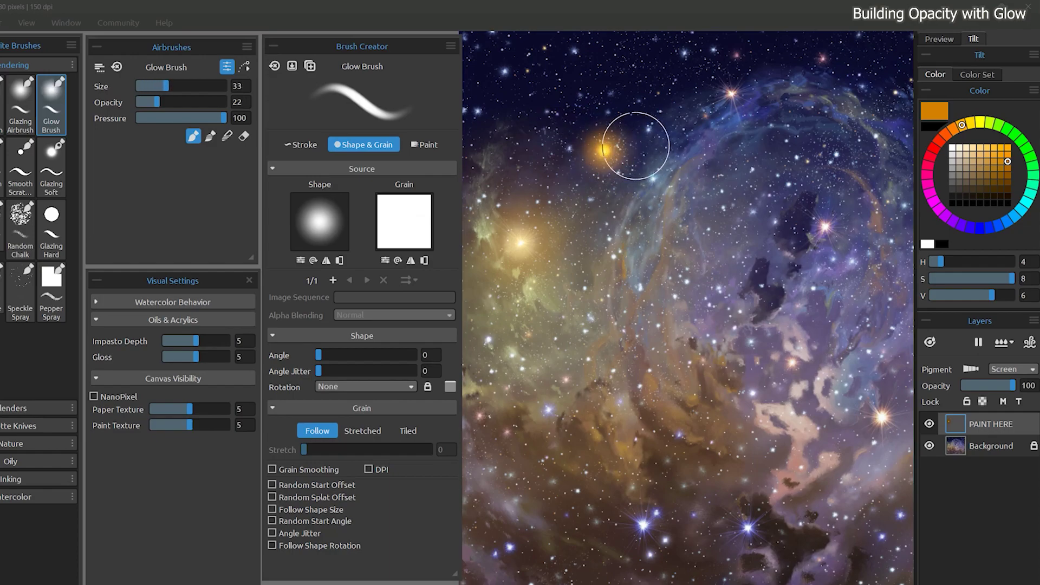
# Step: Paint a thin glowing orange arc outside the nebula ring with a small brush and surround it with a wider glow
pyautogui.press('[')
pyautogui.press('[')
pyautogui.press('[')
pyautogui.press('[')
pyautogui.press('[')
pyautogui.press('[')
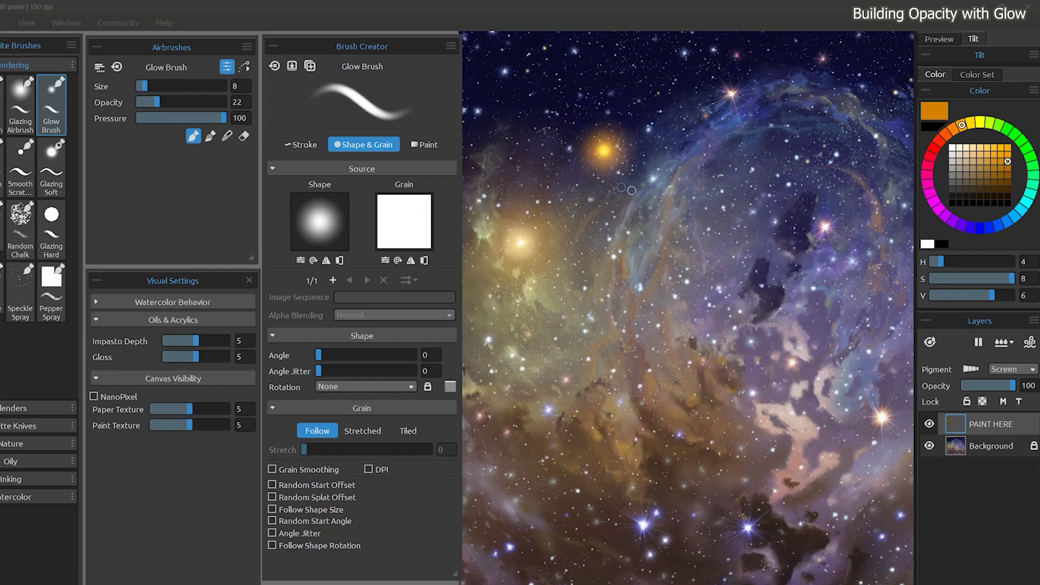
pyautogui.press('[')
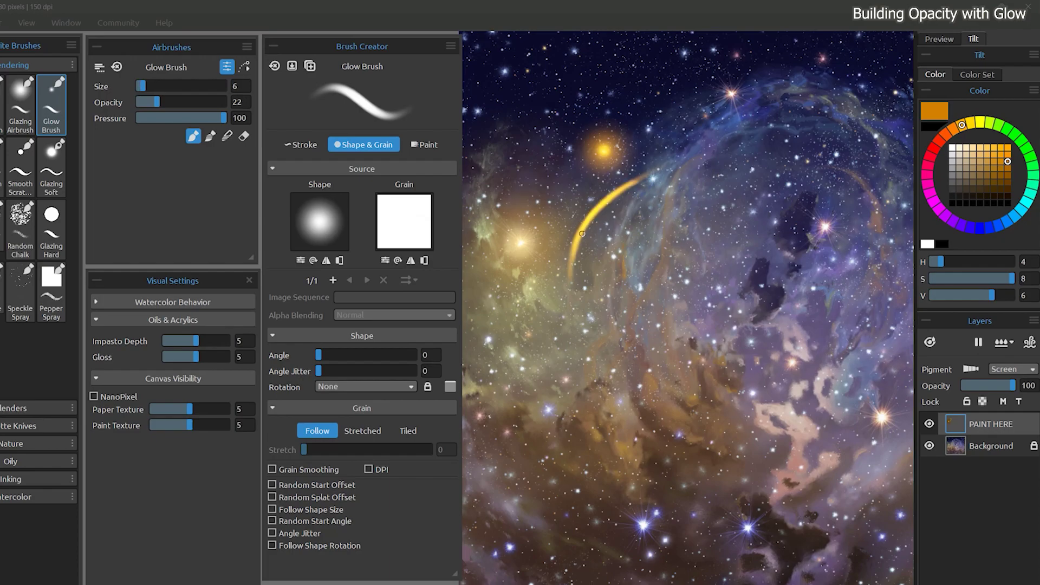
pyautogui.press(']')
pyautogui.press(']')
pyautogui.press(']')
pyautogui.press(']')
pyautogui.press(']')
pyautogui.press(']')
pyautogui.moveTo(587, 226); pyautogui.dragTo(664, 173)
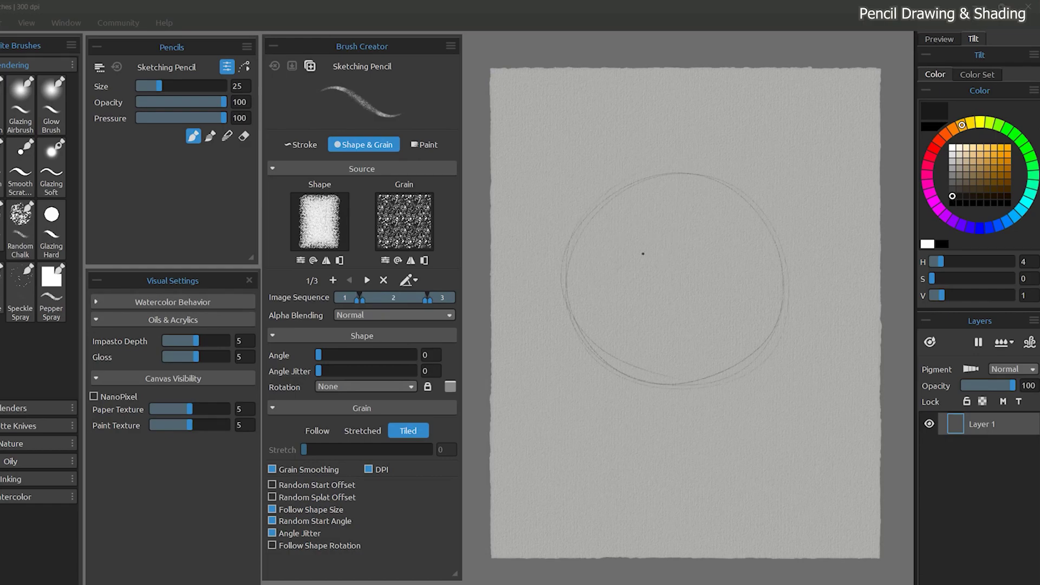
# Step: Shade the sketched circle like a sphere with the Sketching Pencil at size 25, dark along one edge and fading inward
pyautogui.moveTo(645, 301)
pyautogui.mouseDown()
pyautogui.moveTo(675, 305)
pyautogui.moveTo(680, 332)
pyautogui.mouseUp()
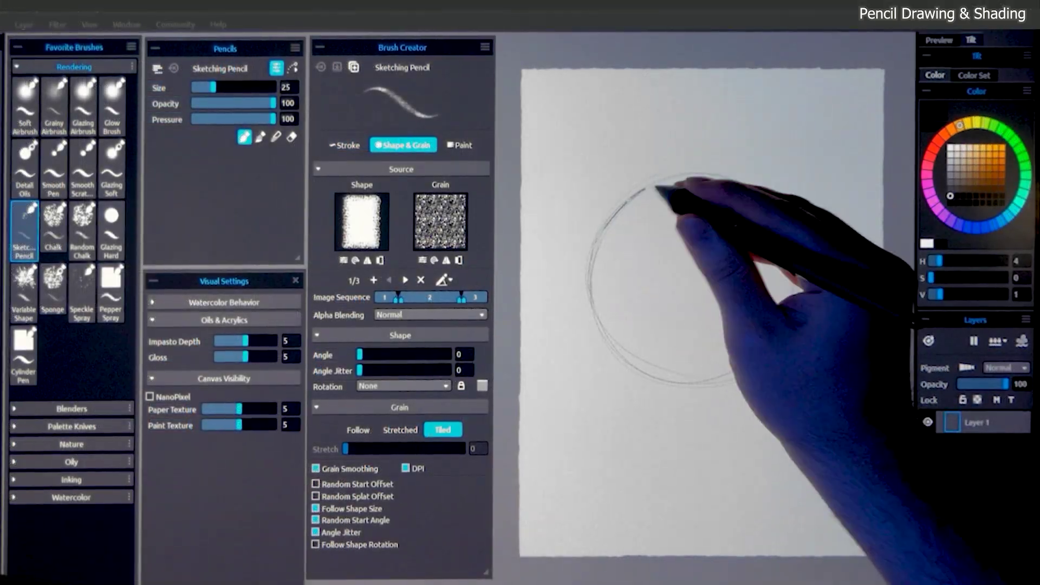
pyautogui.moveTo(611, 233)
pyautogui.mouseDown()
pyautogui.moveTo(660, 191)
pyautogui.moveTo(720, 176)
pyautogui.mouseUp()
pyautogui.moveTo(604, 253)
pyautogui.mouseDown()
pyautogui.moveTo(628, 352)
pyautogui.moveTo(617, 275)
pyautogui.moveTo(608, 307)
pyautogui.moveTo(610, 272)
pyautogui.moveTo(642, 225)
pyautogui.moveTo(696, 196)
pyautogui.moveTo(675, 233)
pyautogui.mouseUp()
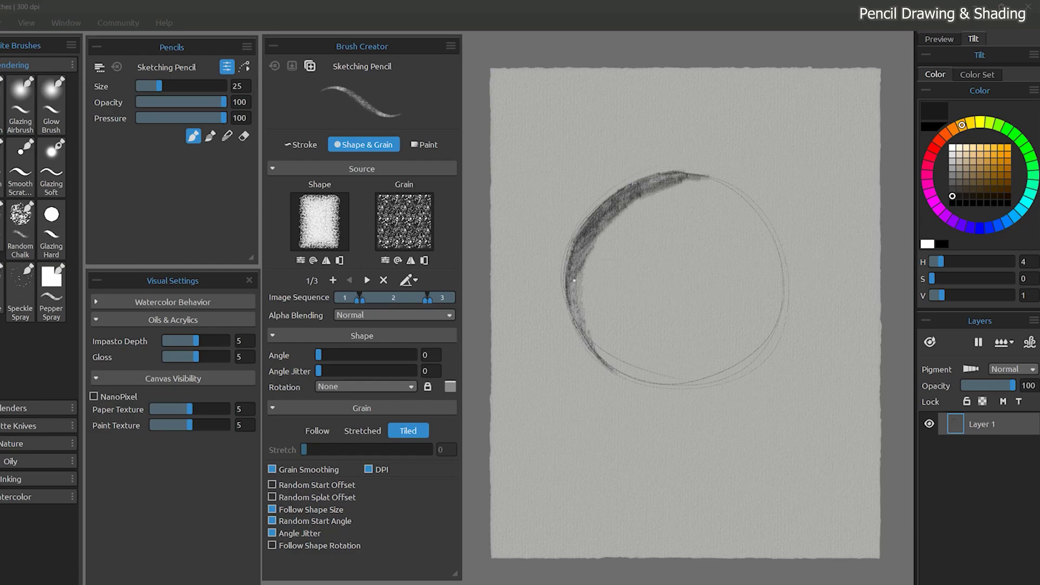
pyautogui.moveTo(624, 233); pyautogui.dragTo(675, 184)
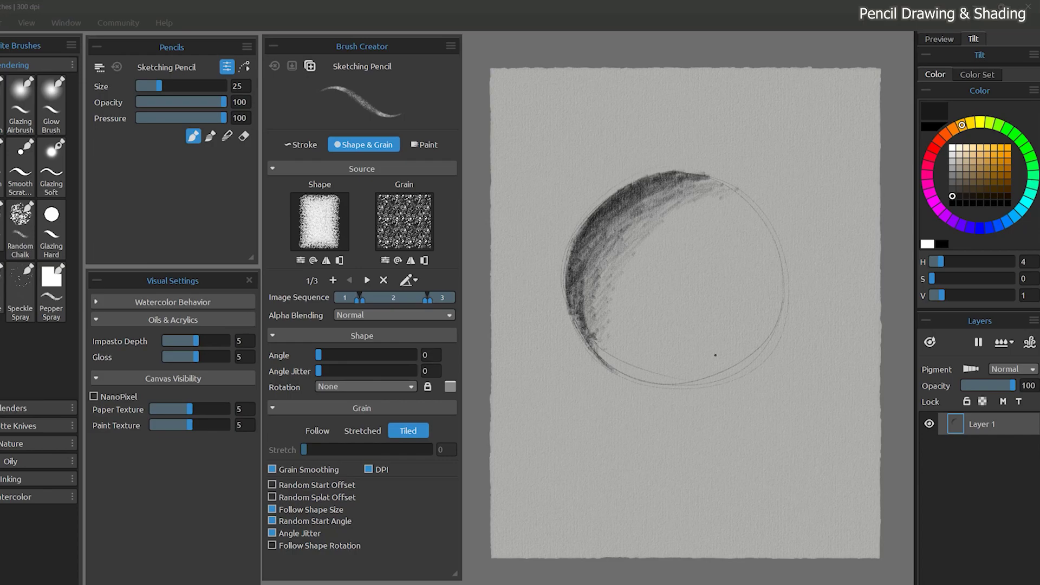
# Step: Hatch gray and black pencil swatches inside the circle and open the pencil's paint and paper texture settings
pyautogui.click(953, 182)
pyautogui.moveTo(696, 241); pyautogui.dragTo(672, 349)
pyautogui.click(952, 203)
pyautogui.moveTo(735, 230); pyautogui.dragTo(703, 301)
pyautogui.click(425, 144)
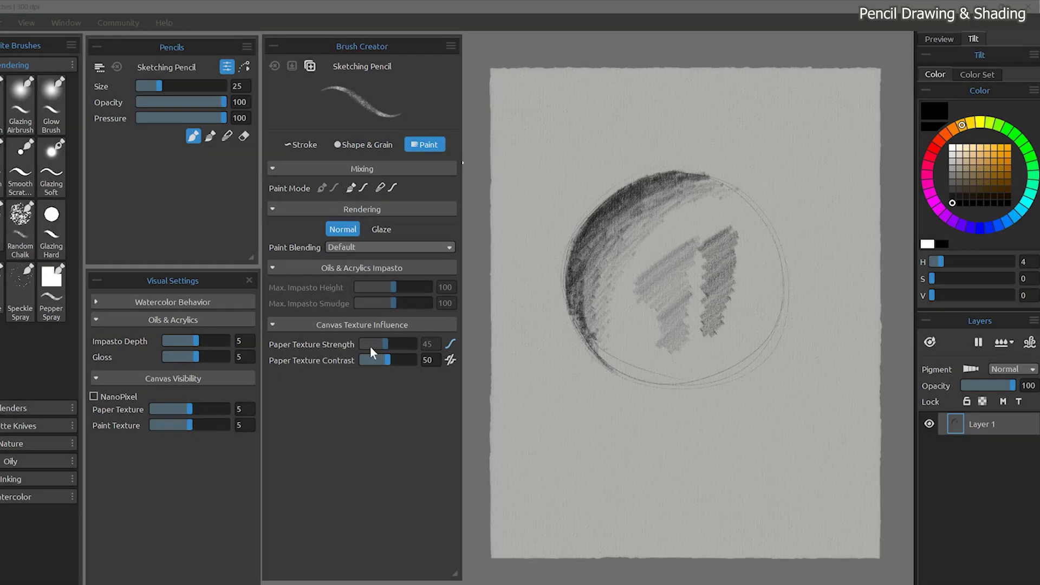
pyautogui.moveTo(772, 232); pyautogui.dragTo(752, 294)
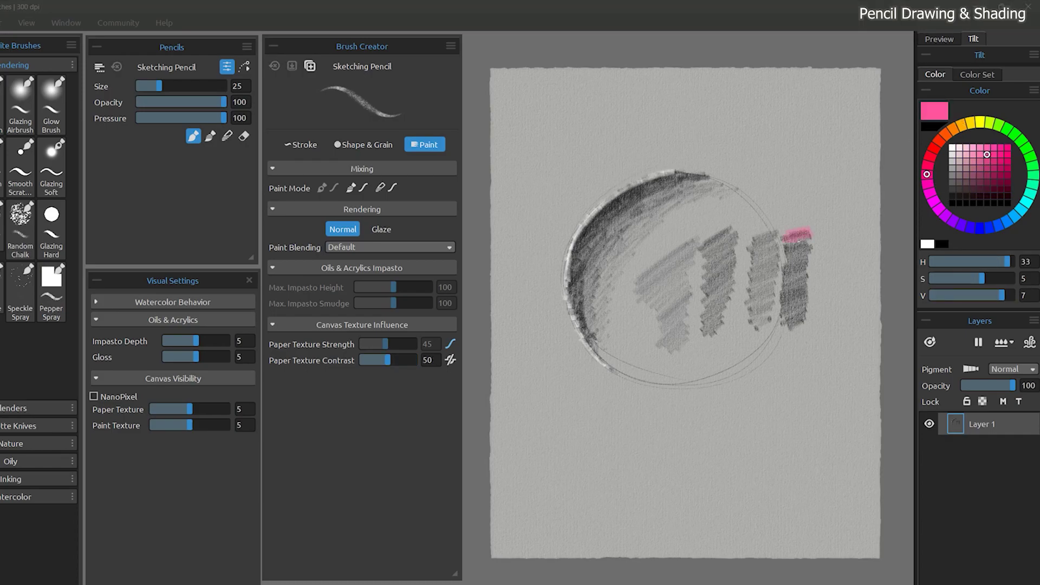
# Step: Hatch pencil strokes over the outermost swatch in pink and in progressively darker shades of pink
pyautogui.moveTo(787, 246); pyautogui.dragTo(793, 295)
pyautogui.click(997, 187)
pyautogui.moveTo(797, 214)
pyautogui.mouseDown()
pyautogui.moveTo(787, 233)
pyautogui.moveTo(796, 275)
pyautogui.mouseUp()
pyautogui.click(1001, 196)
pyautogui.moveTo(801, 195)
pyautogui.mouseDown()
pyautogui.moveTo(779, 207)
pyautogui.moveTo(791, 238)
pyautogui.mouseUp()
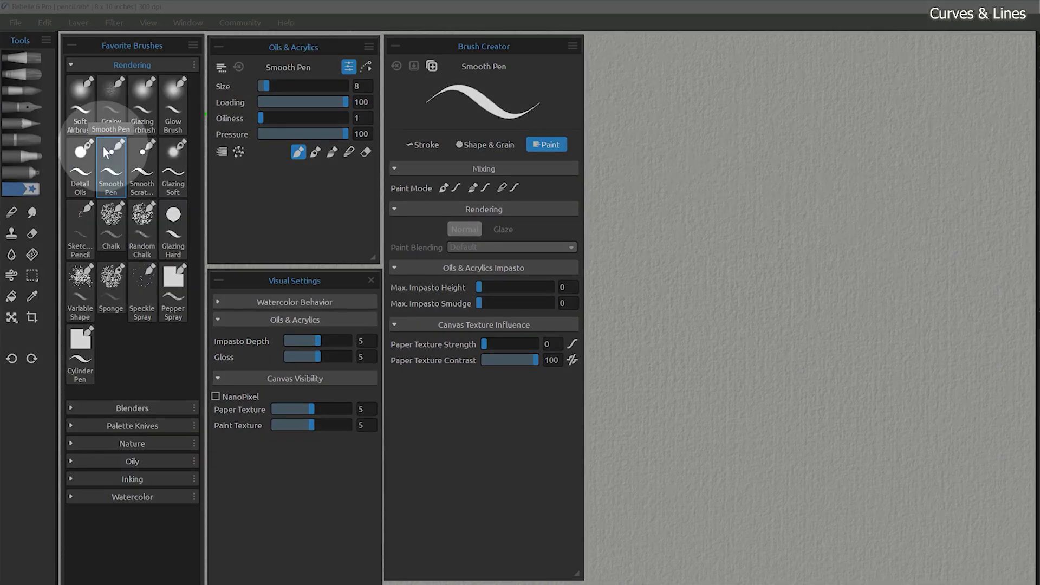
# Step: Draw six long, roughly parallel slanted lines with tapered ends using the Smooth Pen
pyautogui.click(113, 168)
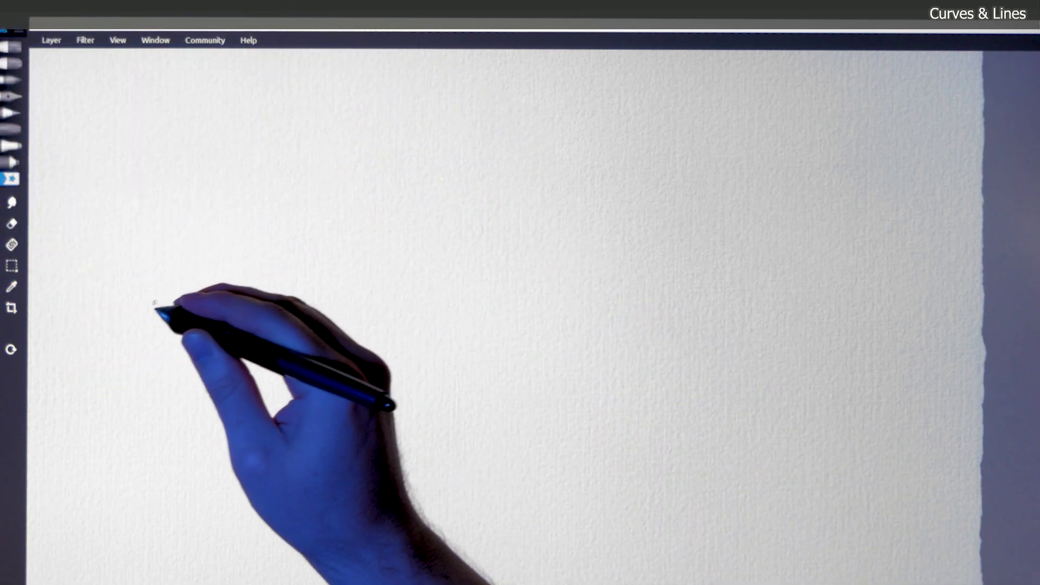
pyautogui.moveTo(137, 310); pyautogui.dragTo(597, 139)
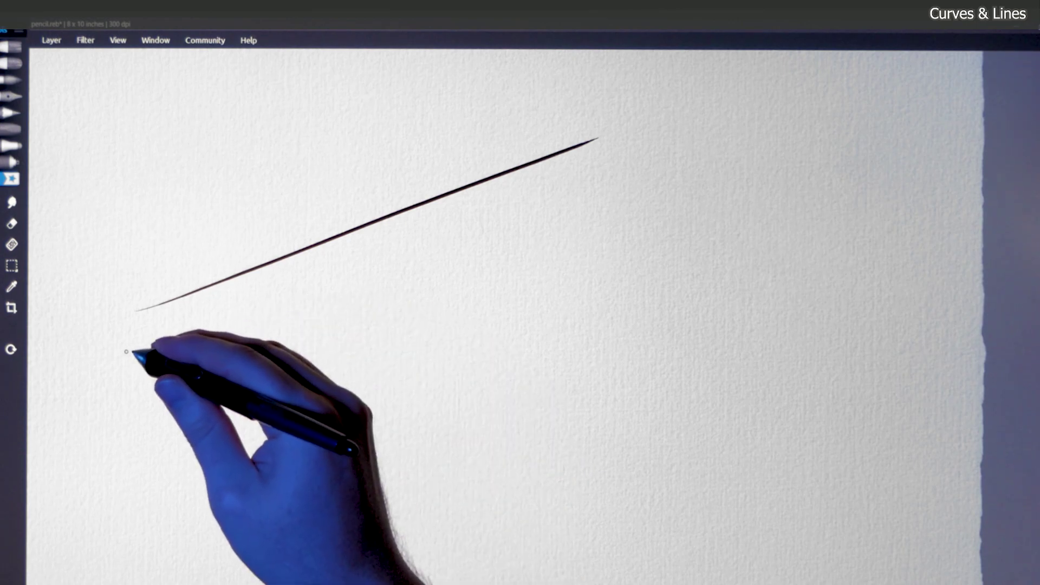
pyautogui.moveTo(128, 350); pyautogui.dragTo(683, 169)
pyautogui.moveTo(138, 368); pyautogui.dragTo(496, 253)
pyautogui.moveTo(668, 207); pyautogui.dragTo(704, 195)
pyautogui.moveTo(135, 406); pyautogui.dragTo(731, 213)
pyautogui.moveTo(149, 436); pyautogui.dragTo(747, 242)
pyautogui.moveTo(147, 472); pyautogui.dragTo(782, 268)
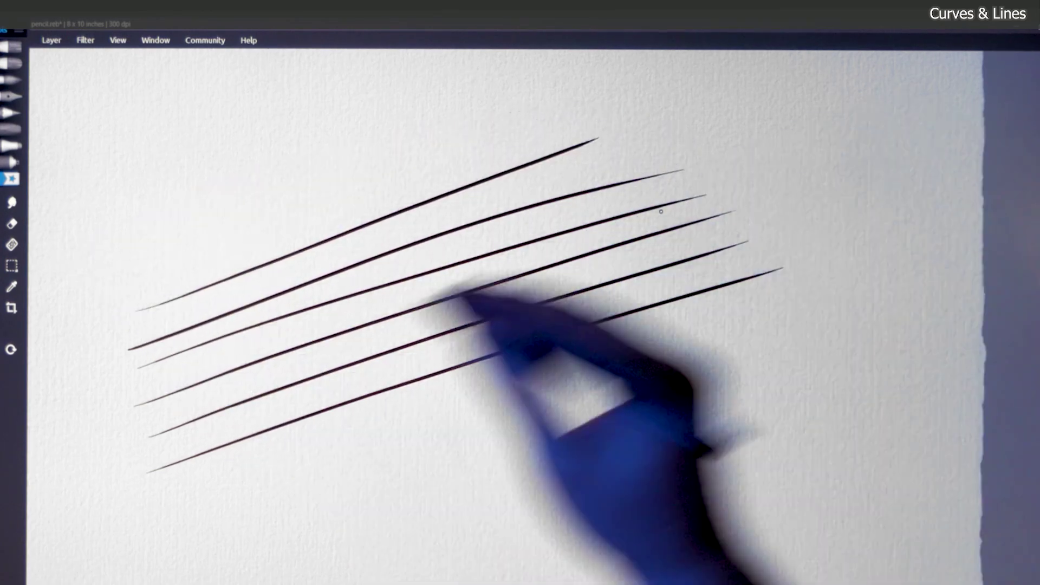
# Step: Clear the canvas and draw five new long, evenly spaced slanted lines with tapered ends
pyautogui.press('Delete')
pyautogui.moveTo(95, 332); pyautogui.dragTo(702, 162)
pyautogui.moveTo(142, 371); pyautogui.dragTo(726, 200)
pyautogui.moveTo(154, 401); pyautogui.dragTo(746, 222)
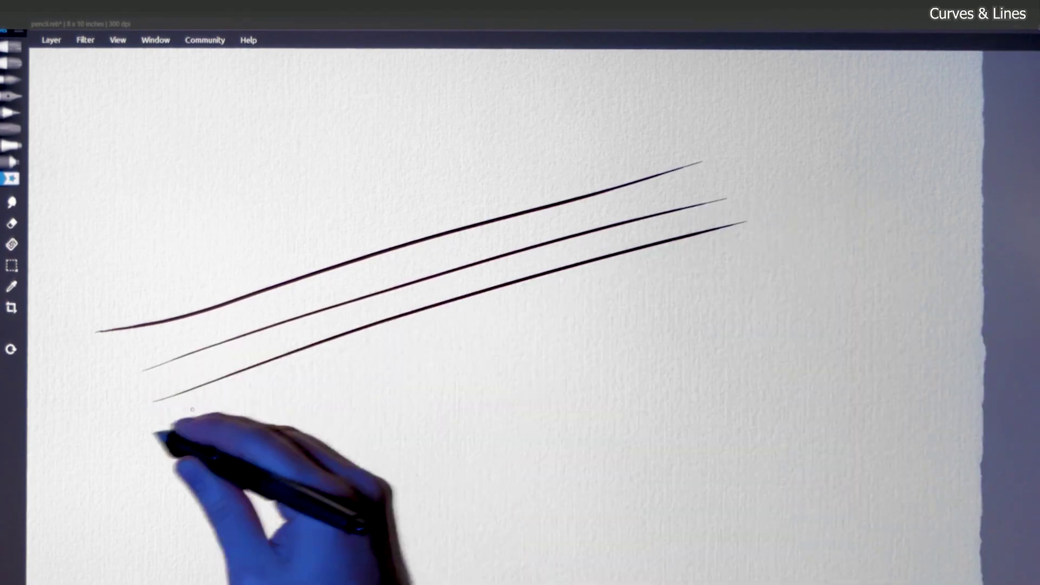
pyautogui.moveTo(163, 428); pyautogui.dragTo(753, 256)
pyautogui.moveTo(205, 461)
pyautogui.mouseDown()
pyautogui.moveTo(558, 334)
pyautogui.moveTo(787, 277)
pyautogui.mouseUp()
# Step: Add ten progressively shorter parallel strokes below the slanted lines and one long line above them
pyautogui.moveTo(286, 460); pyautogui.dragTo(718, 320)
pyautogui.moveTo(297, 472); pyautogui.dragTo(702, 328)
pyautogui.moveTo(302, 484); pyautogui.dragTo(668, 345)
pyautogui.moveTo(314, 507); pyautogui.dragTo(669, 351)
pyautogui.moveTo(355, 519); pyautogui.dragTo(682, 361)
pyautogui.moveTo(383, 524); pyautogui.dragTo(681, 363)
pyautogui.moveTo(406, 531); pyautogui.dragTo(630, 394)
pyautogui.moveTo(456, 526); pyautogui.dragTo(677, 384)
pyautogui.moveTo(485, 530); pyautogui.dragTo(678, 389)
pyautogui.moveTo(513, 520)
pyautogui.mouseDown()
pyautogui.moveTo(671, 403)
pyautogui.moveTo(680, 410)
pyautogui.mouseUp()
pyautogui.moveTo(118, 218)
pyautogui.mouseDown()
pyautogui.moveTo(441, 149)
pyautogui.moveTo(802, 104)
pyautogui.mouseUp()
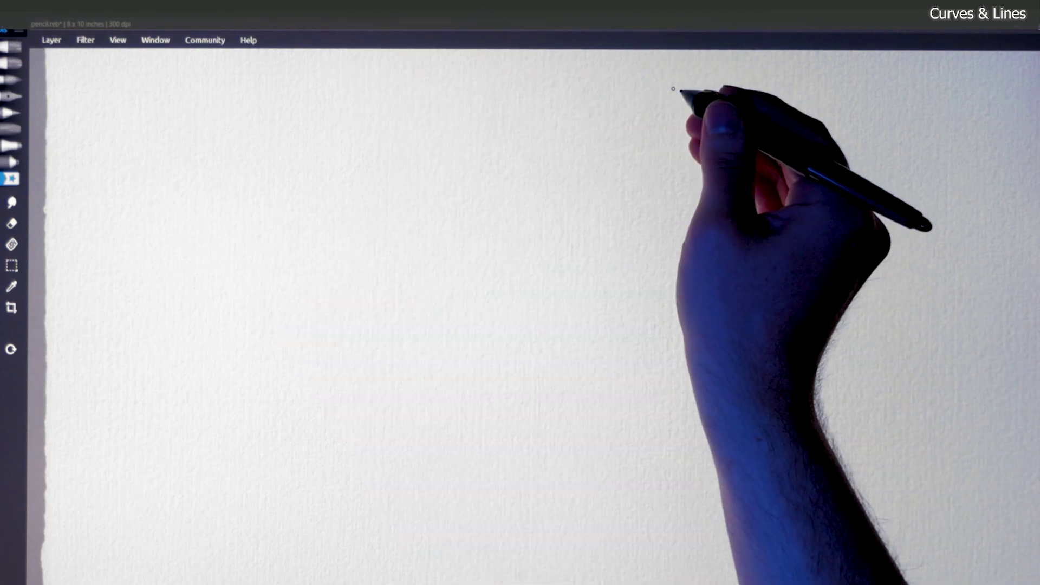
# Step: Draw two wide sweeping arcs side by side and a set of concentric circles on a blank canvas
pyautogui.moveTo(673, 89)
pyautogui.mouseDown()
pyautogui.moveTo(297, 217)
pyautogui.moveTo(143, 499)
pyautogui.mouseUp()
pyautogui.moveTo(675, 122); pyautogui.dragTo(238, 458)
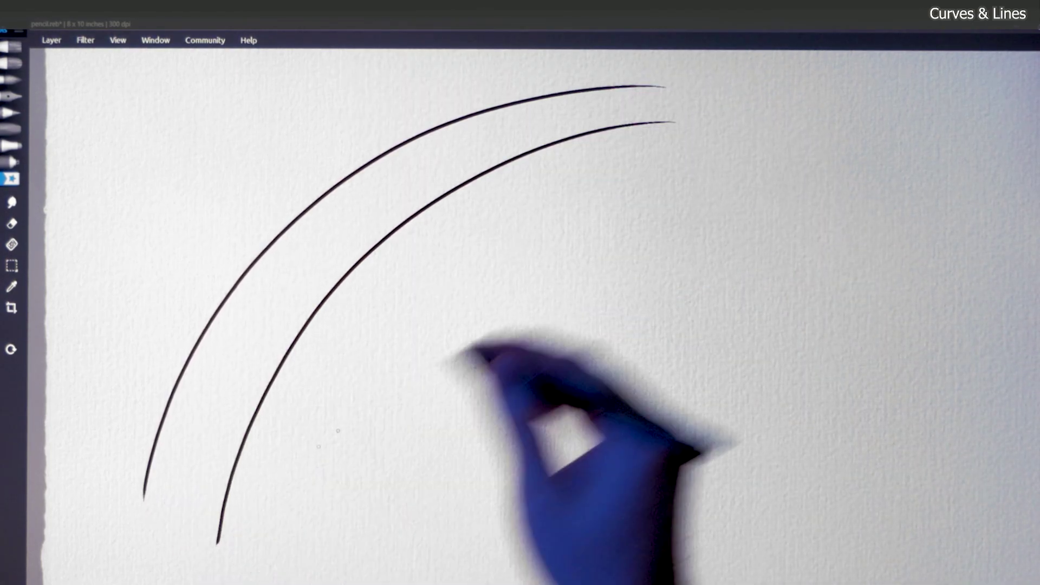
pyautogui.moveTo(600, 204)
pyautogui.mouseDown()
pyautogui.moveTo(755, 425)
pyautogui.moveTo(548, 207)
pyautogui.mouseUp()
pyautogui.moveTo(557, 270); pyautogui.dragTo(523, 275)
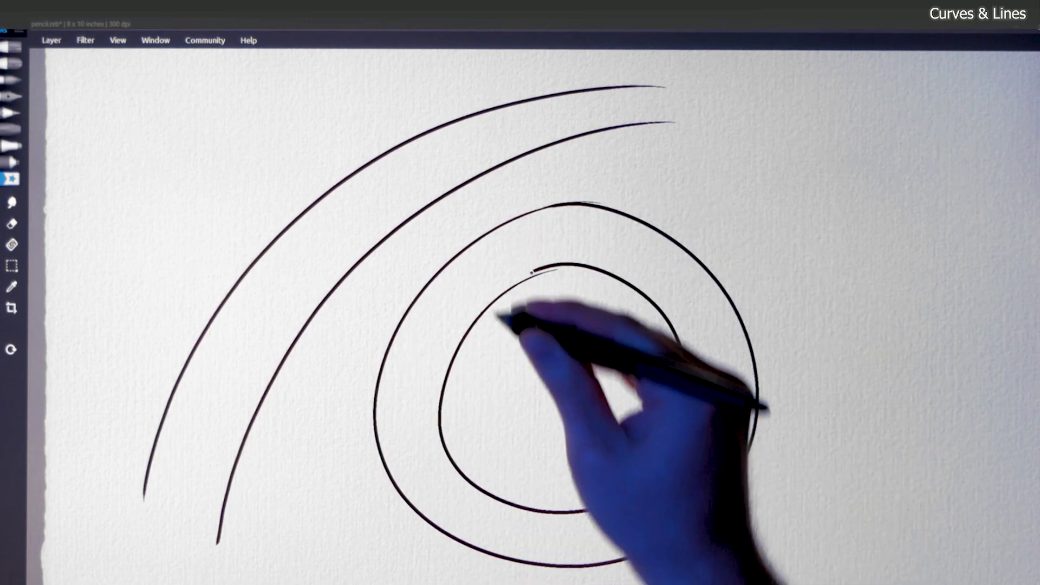
pyautogui.moveTo(498, 327); pyautogui.dragTo(541, 271)
pyautogui.moveTo(564, 309)
pyautogui.mouseDown()
pyautogui.moveTo(559, 450)
pyautogui.moveTo(575, 310)
pyautogui.mouseUp()
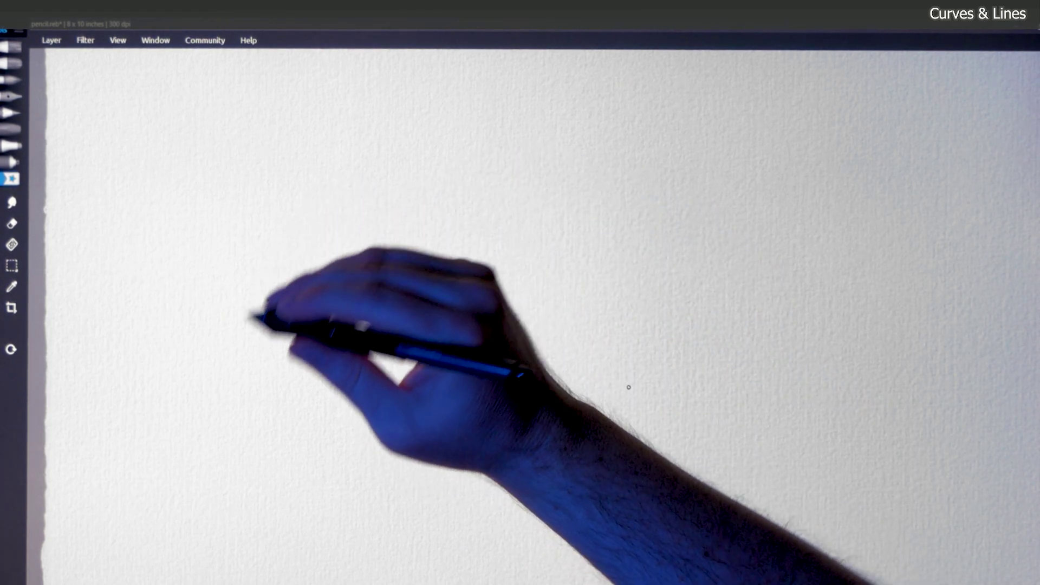
# Step: Draw a tapering crescent from a thick outer arc, a thinner inner arc and a short line closing its wide end
pyautogui.moveTo(231, 352)
pyautogui.mouseDown()
pyautogui.moveTo(267, 260)
pyautogui.moveTo(360, 175)
pyautogui.moveTo(472, 138)
pyautogui.mouseUp()
pyautogui.moveTo(348, 181)
pyautogui.mouseDown()
pyautogui.moveTo(254, 296)
pyautogui.moveTo(240, 409)
pyautogui.moveTo(237, 364)
pyautogui.moveTo(263, 264)
pyautogui.moveTo(352, 174)
pyautogui.mouseUp()
pyautogui.moveTo(415, 162); pyautogui.dragTo(458, 129)
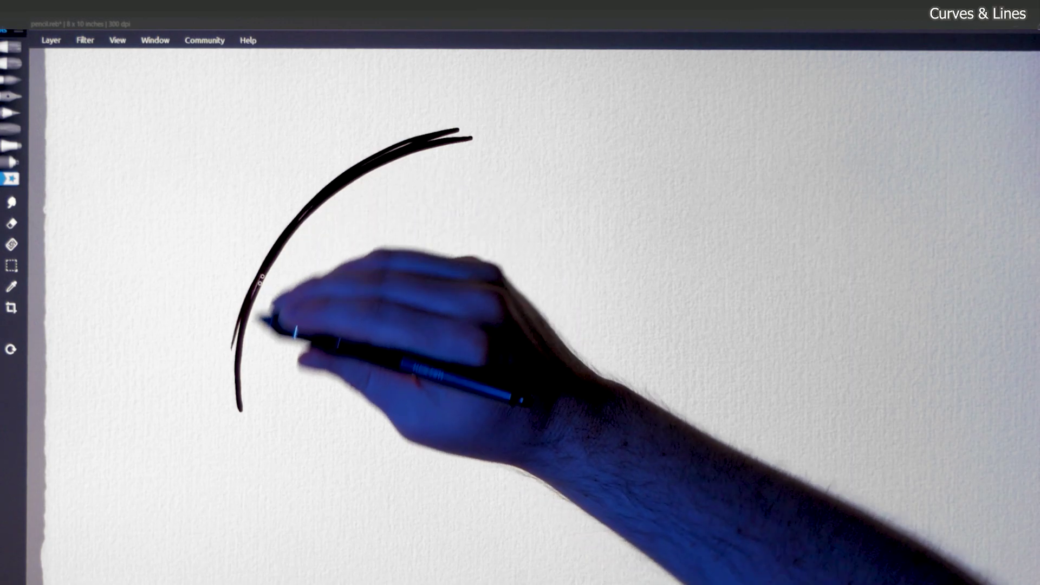
pyautogui.moveTo(245, 401)
pyautogui.mouseDown()
pyautogui.moveTo(248, 422)
pyautogui.moveTo(345, 281)
pyautogui.moveTo(486, 265)
pyautogui.mouseUp()
pyautogui.moveTo(467, 140); pyautogui.dragTo(484, 264)
# Step: Extend the crescent with adjoining curved segments, rotating the canvas to suit each stroke and closing each segment with a short cross line
pyautogui.moveTo(469, 138); pyautogui.dragTo(807, 185)
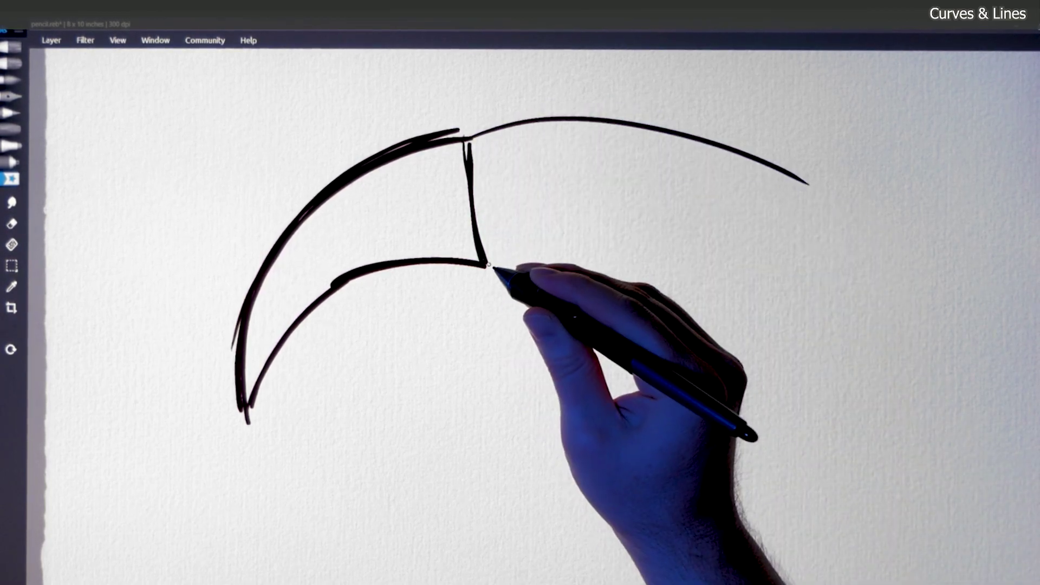
pyautogui.moveTo(487, 264)
pyautogui.mouseDown()
pyautogui.moveTo(617, 239)
pyautogui.moveTo(707, 308)
pyautogui.moveTo(728, 349)
pyautogui.mouseUp()
pyautogui.moveTo(807, 184)
pyautogui.mouseDown()
pyautogui.moveTo(766, 297)
pyautogui.moveTo(729, 350)
pyautogui.mouseUp()
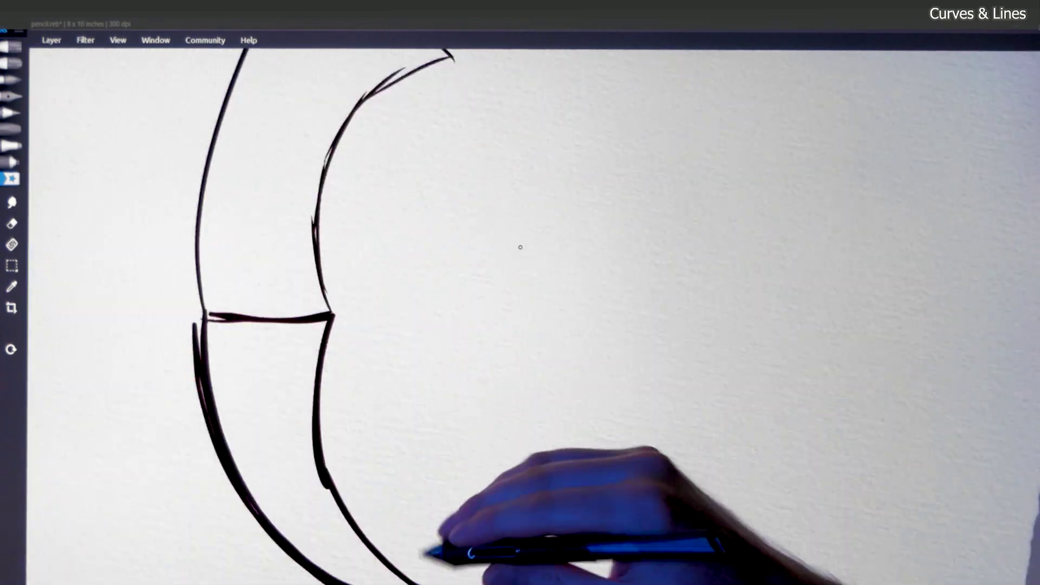
pyautogui.moveTo(426, 579)
pyautogui.mouseDown()
pyautogui.moveTo(442, 300)
pyautogui.moveTo(404, 297)
pyautogui.moveTo(472, 112)
pyautogui.mouseUp()
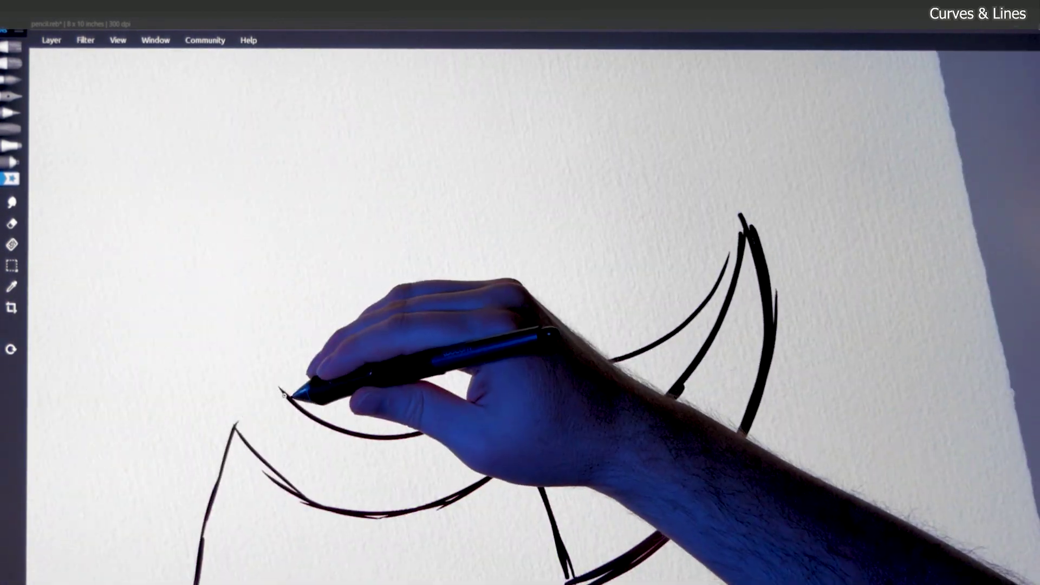
pyautogui.moveTo(282, 391); pyautogui.dragTo(576, 155)
pyautogui.moveTo(578, 155); pyautogui.dragTo(747, 212)
pyautogui.moveTo(347, 325); pyautogui.dragTo(477, 274)
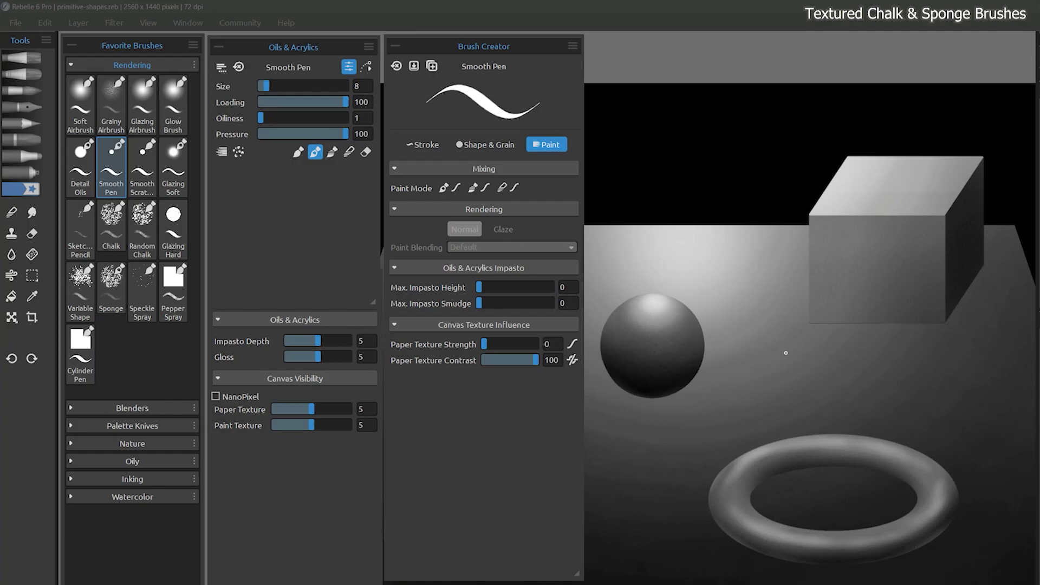
# Step: Texture the cube's front face in black with the Chalk brush at size 78, on the FRONT layer with its transparency locked
pyautogui.click(107, 216)
pyautogui.click(111, 166)
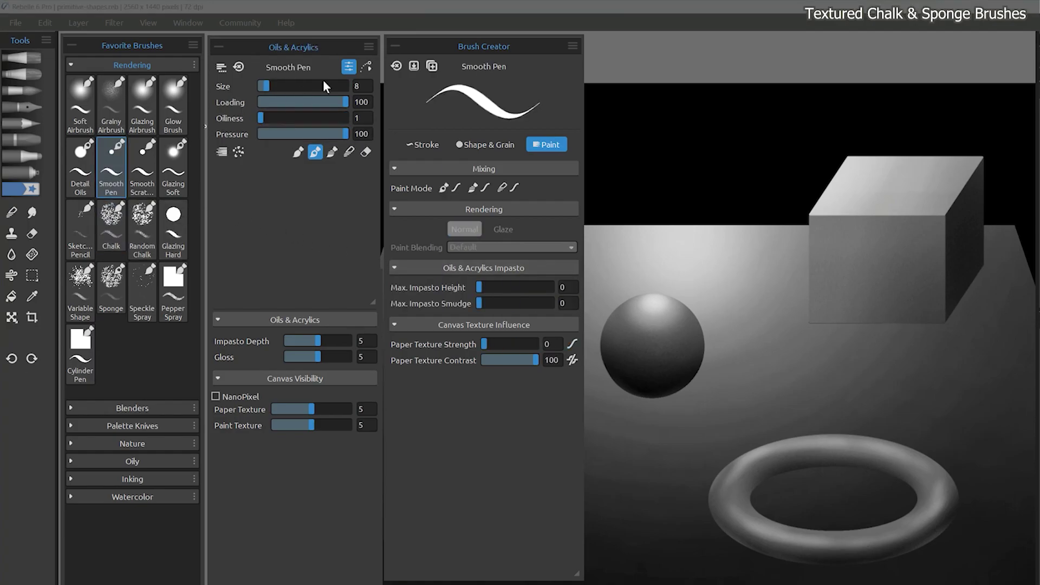
pyautogui.click(107, 219)
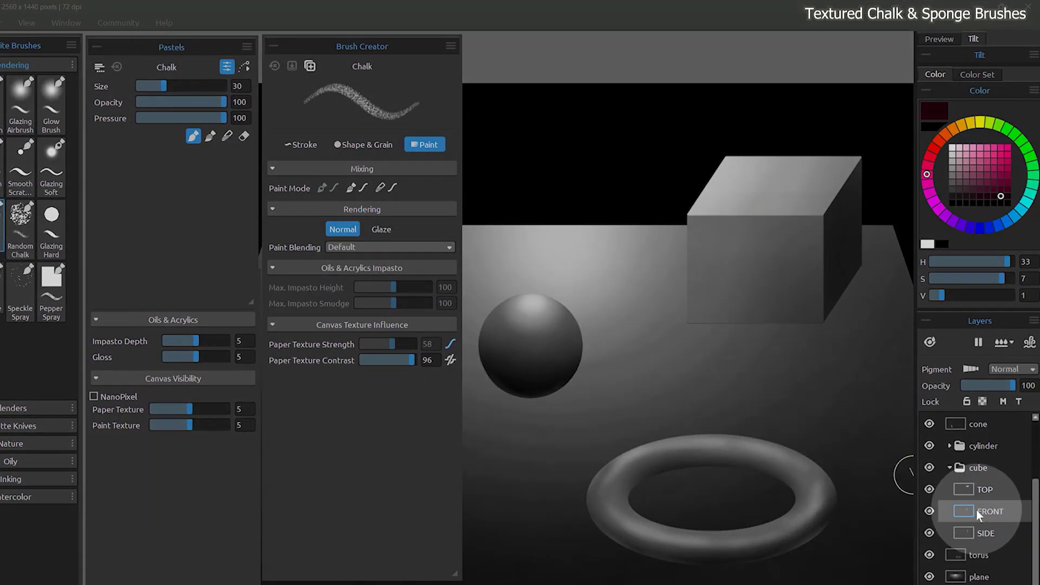
pyautogui.click(979, 512)
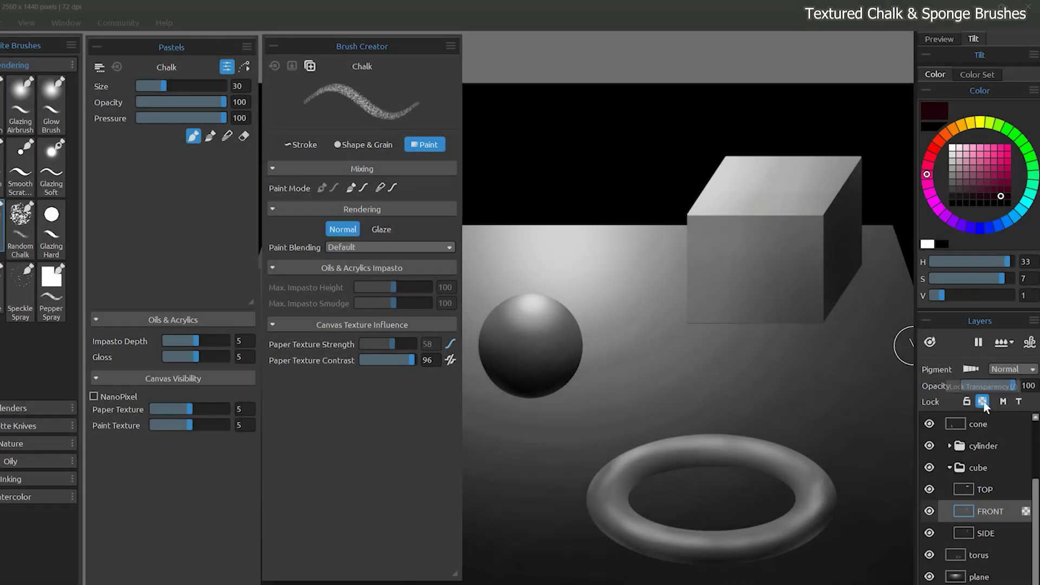
pyautogui.click(982, 402)
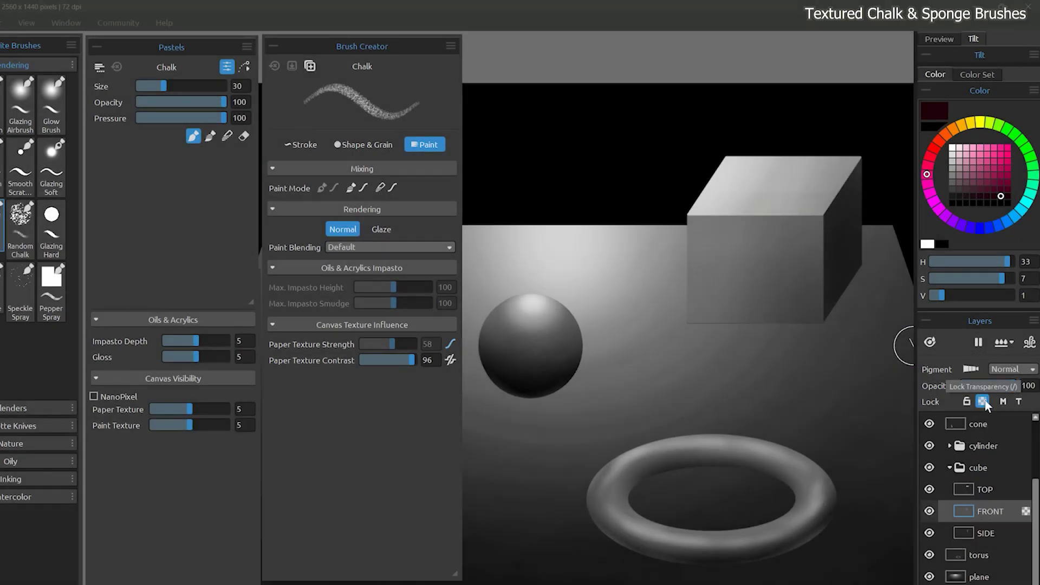
pyautogui.click(953, 204)
pyautogui.moveTo(677, 230)
pyautogui.mouseDown()
pyautogui.moveTo(750, 230)
pyautogui.moveTo(681, 291)
pyautogui.moveTo(827, 337)
pyautogui.moveTo(743, 313)
pyautogui.moveTo(836, 325)
pyautogui.moveTo(851, 279)
pyautogui.moveTo(829, 314)
pyautogui.moveTo(704, 302)
pyautogui.moveTo(730, 333)
pyautogui.moveTo(813, 325)
pyautogui.mouseUp()
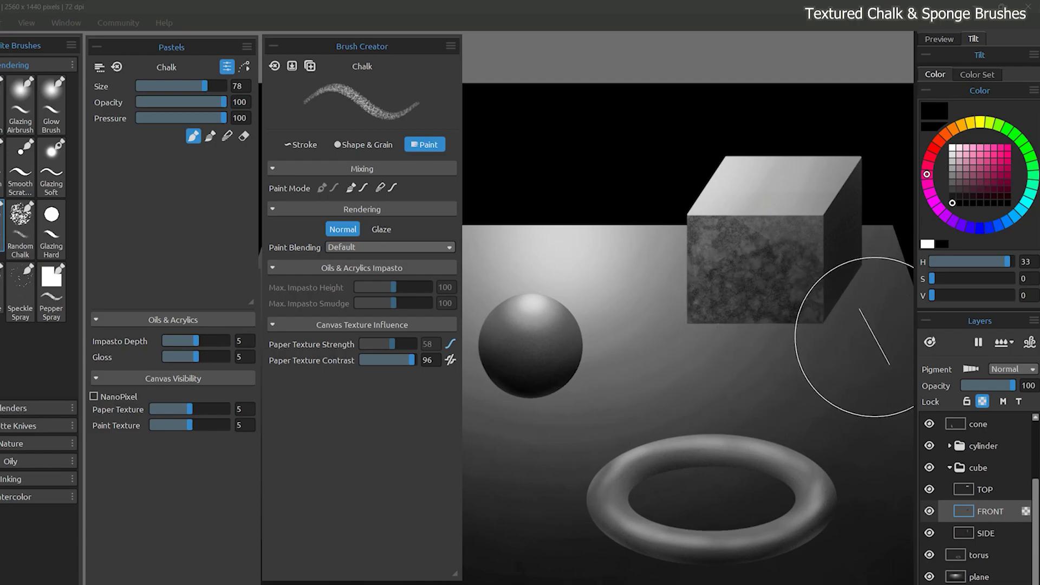
# Step: Give the Chalk brush the cracked grain at scale 345 and contrast 100, and paint cracks over the cube's front face
pyautogui.click(364, 144)
pyautogui.click(408, 222)
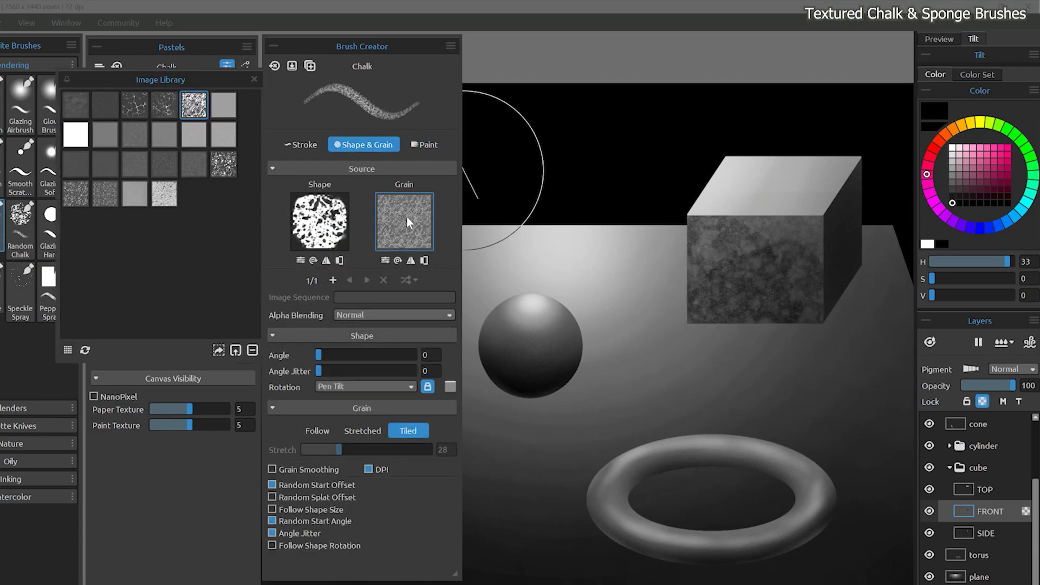
pyautogui.click(136, 104)
pyautogui.click(388, 259)
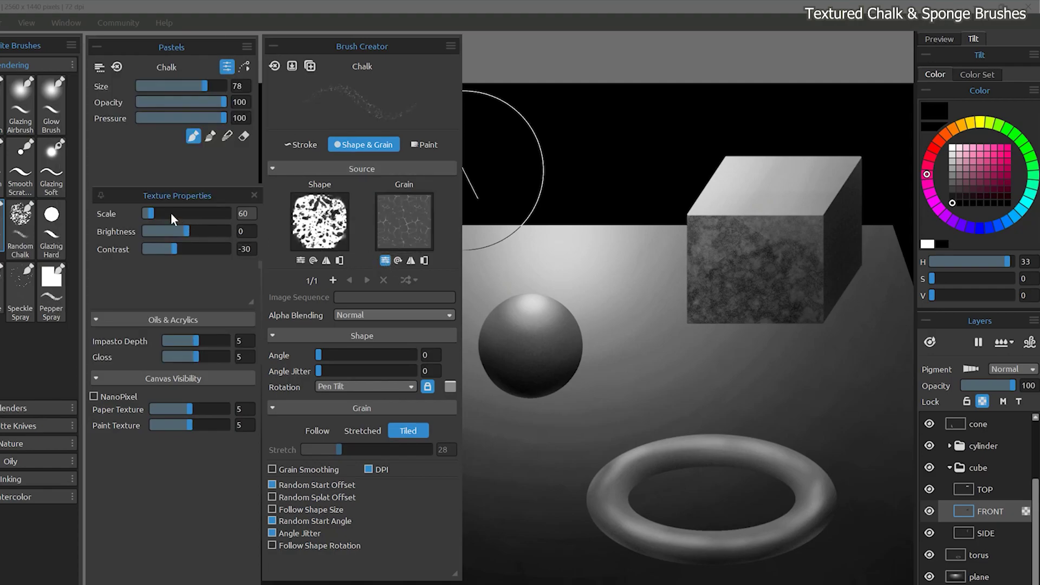
pyautogui.moveTo(175, 249); pyautogui.dragTo(246, 265)
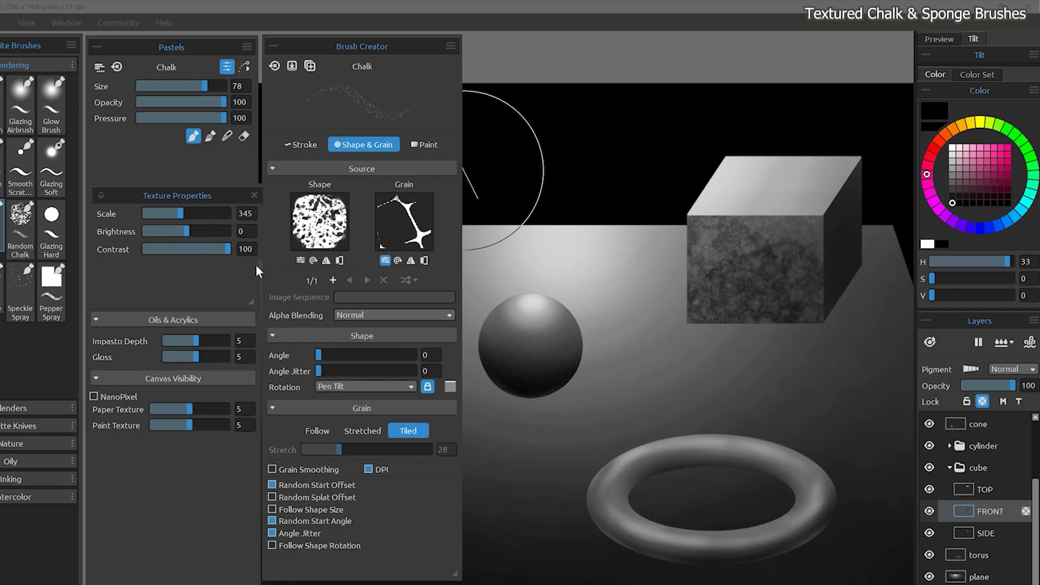
pyautogui.moveTo(599, 167)
pyautogui.mouseDown()
pyautogui.moveTo(736, 260)
pyautogui.moveTo(743, 272)
pyautogui.moveTo(712, 308)
pyautogui.mouseUp()
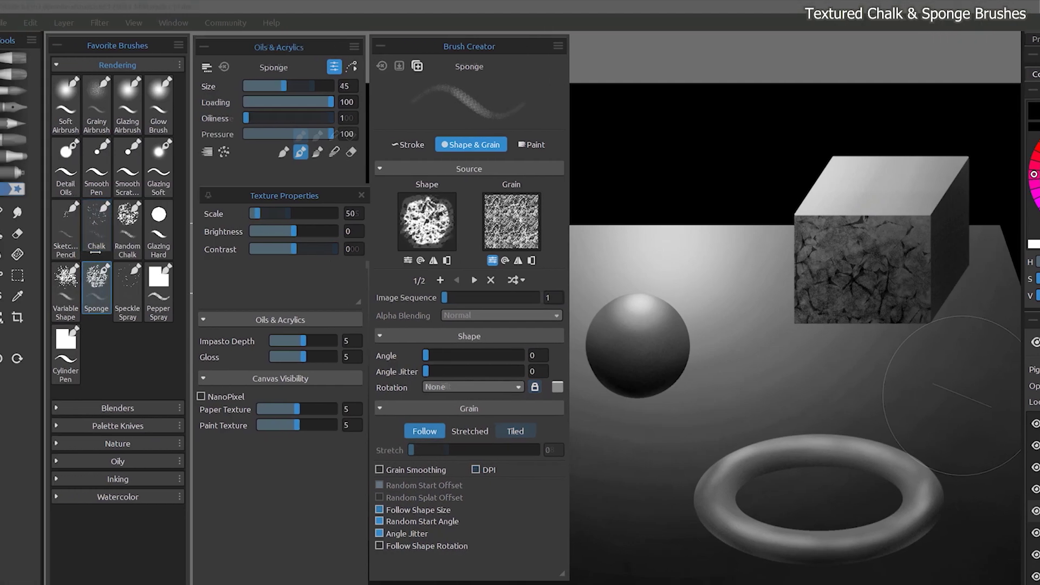
# Step: Texture the cube's top face in black with the Sponge brush at size 73, on the TOP layer with its transparency locked
pyautogui.click(105, 237)
pyautogui.click(101, 279)
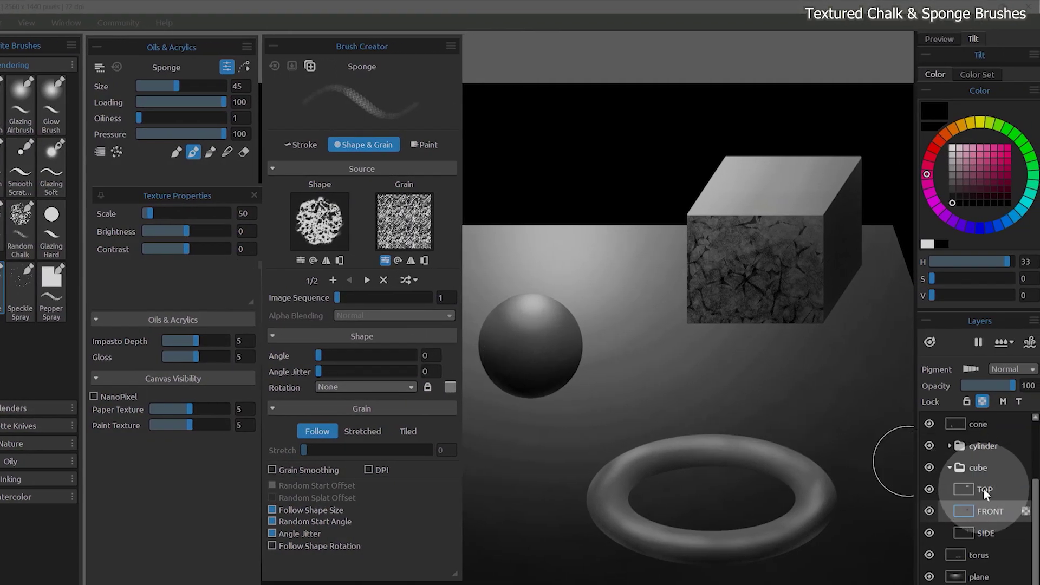
pyautogui.click(985, 492)
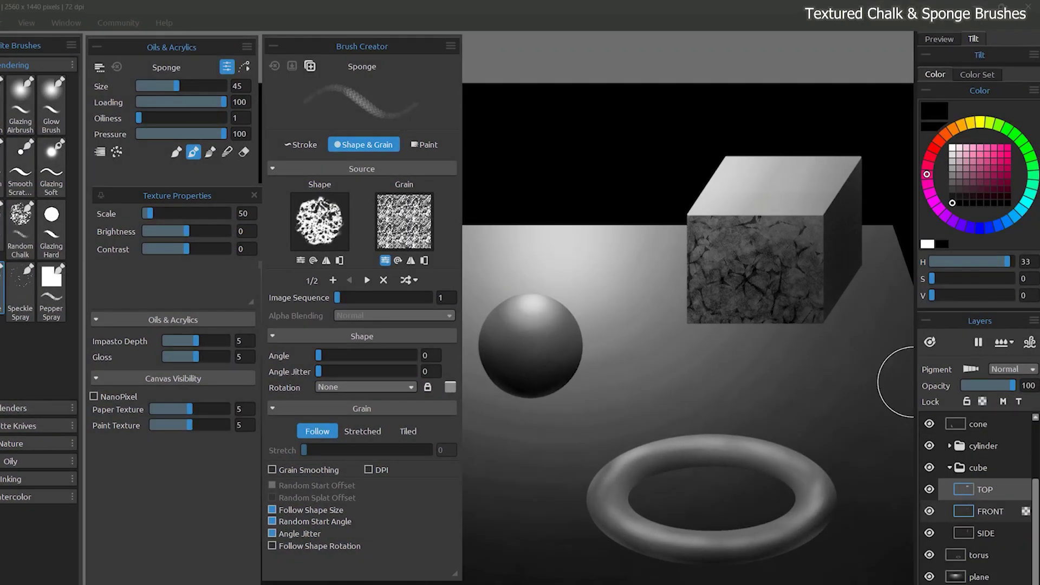
pyautogui.moveTo(849, 145)
pyautogui.mouseDown()
pyautogui.moveTo(670, 198)
pyautogui.moveTo(870, 206)
pyautogui.moveTo(706, 260)
pyautogui.mouseUp()
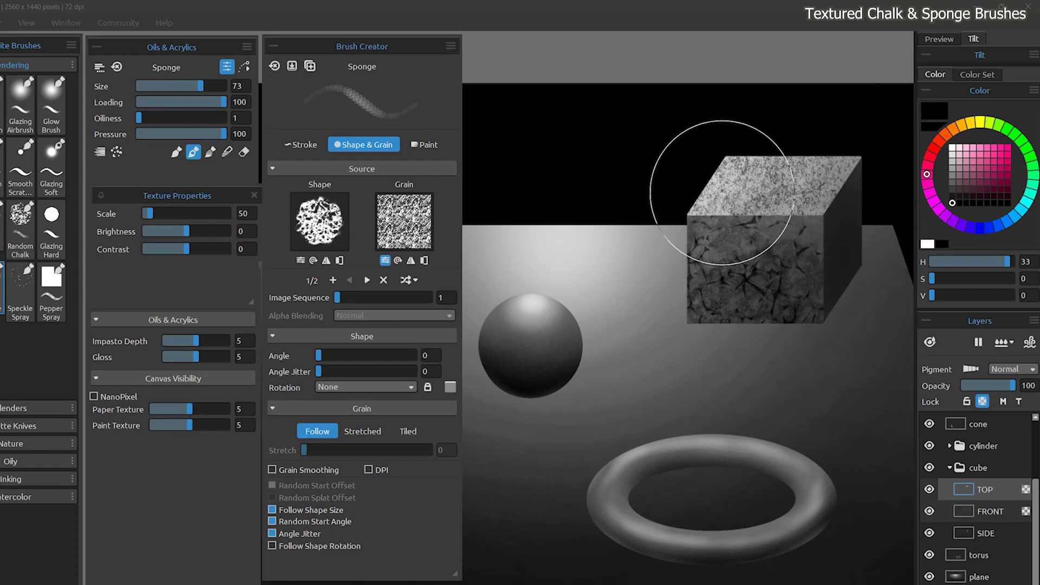
pyautogui.moveTo(724, 193)
pyautogui.mouseDown()
pyautogui.moveTo(742, 247)
pyautogui.moveTo(769, 291)
pyautogui.mouseUp()
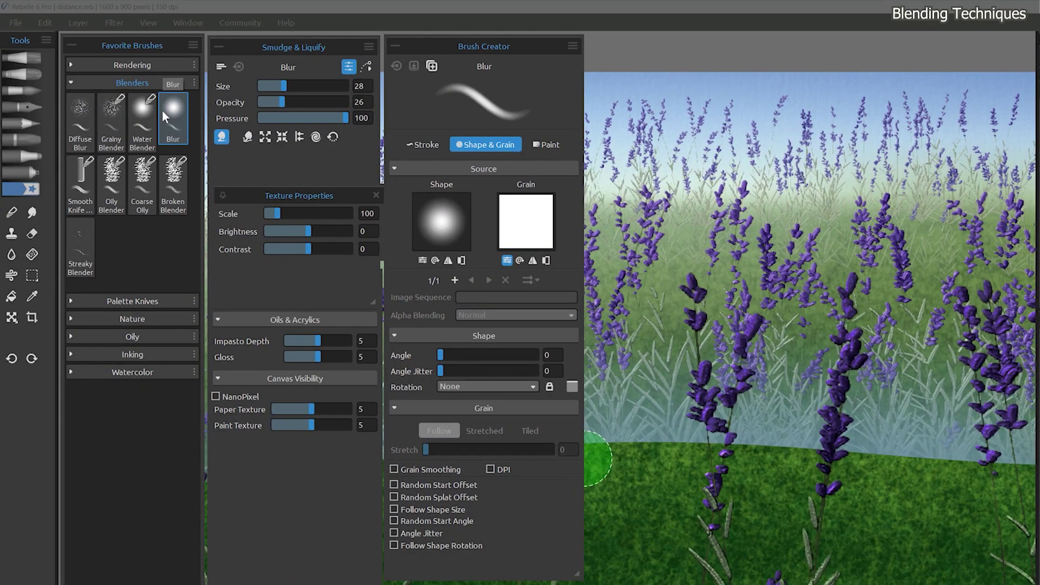
# Step: Soften the distant lavender flowers on the background layer with the Blur brush at size 28 and opacity 26
pyautogui.click(171, 109)
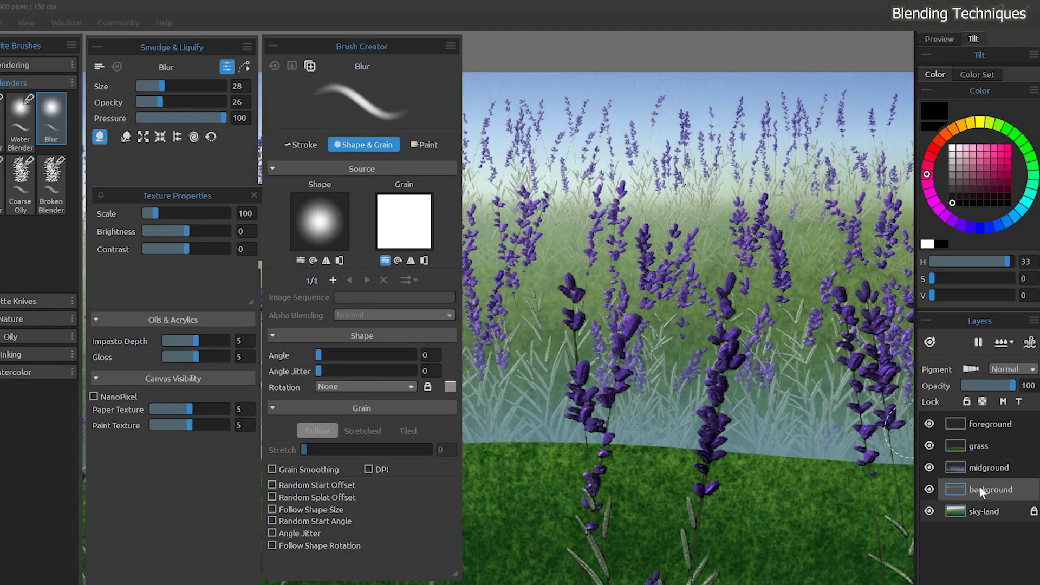
pyautogui.moveTo(660, 179); pyautogui.dragTo(525, 130)
pyautogui.moveTo(811, 162); pyautogui.dragTo(870, 107)
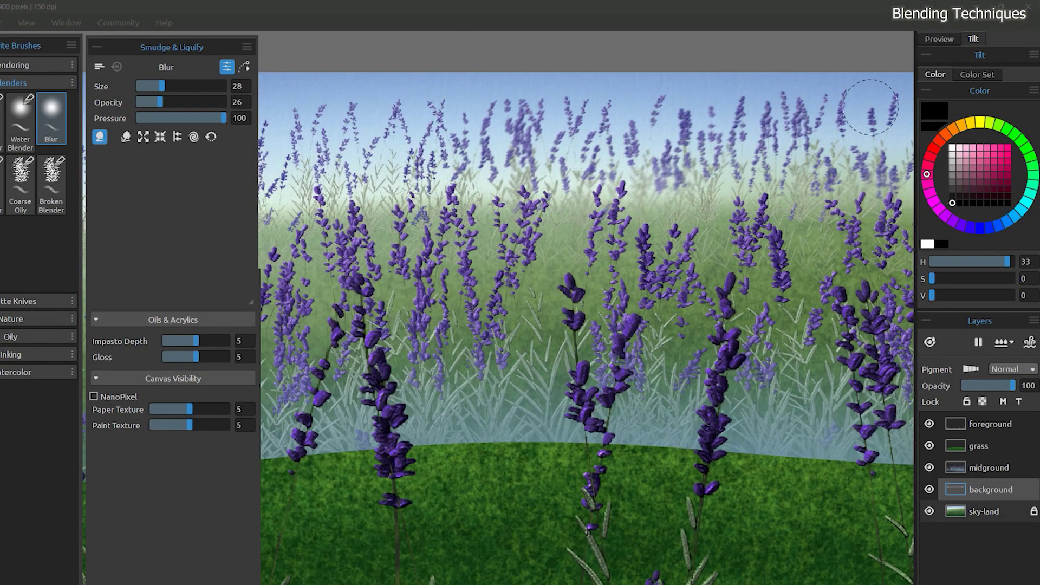
pyautogui.press('Tab')
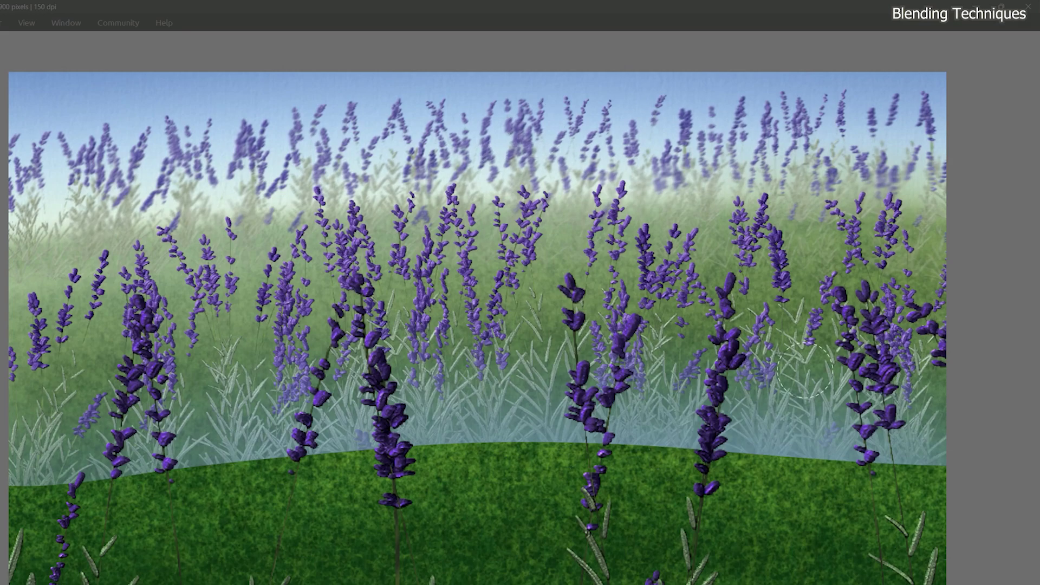
pyautogui.press('Tab')
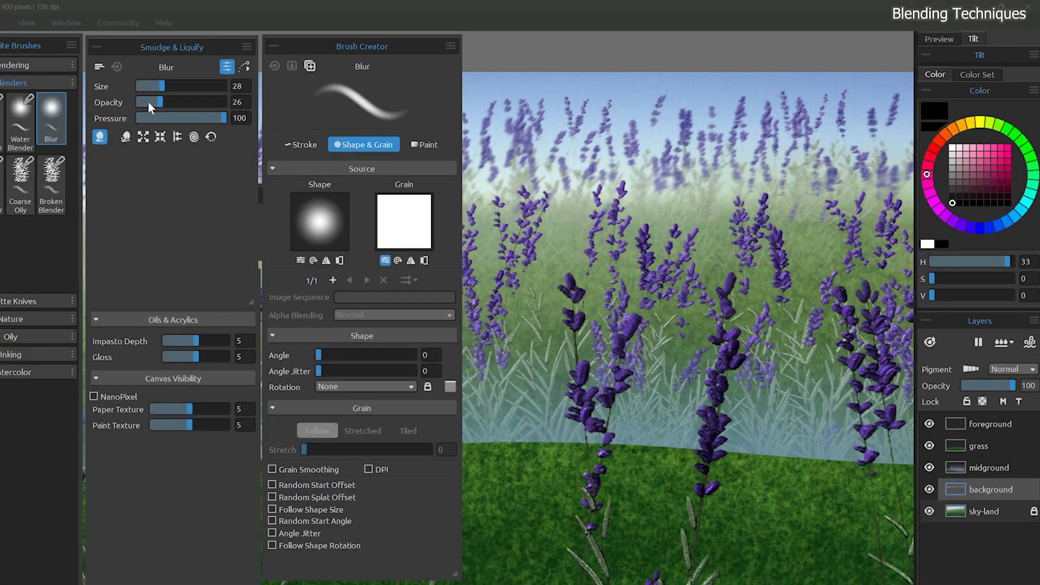
pyautogui.moveTo(150, 108); pyautogui.dragTo(146, 106)
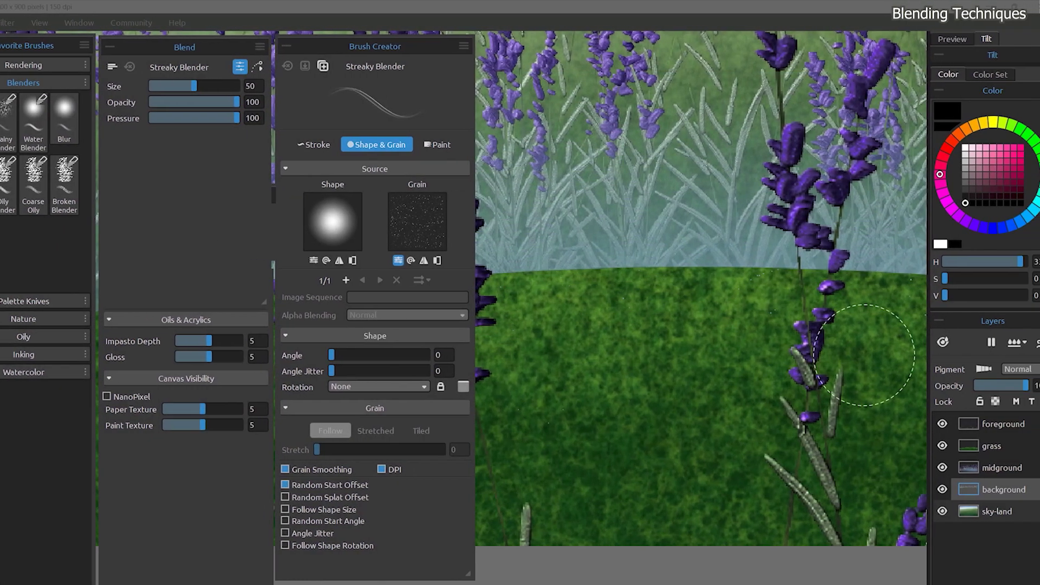
# Step: Pull the grass layer's upper edge into fine blades and streak the lawn with the Streaky Blender at size 50
pyautogui.click(998, 446)
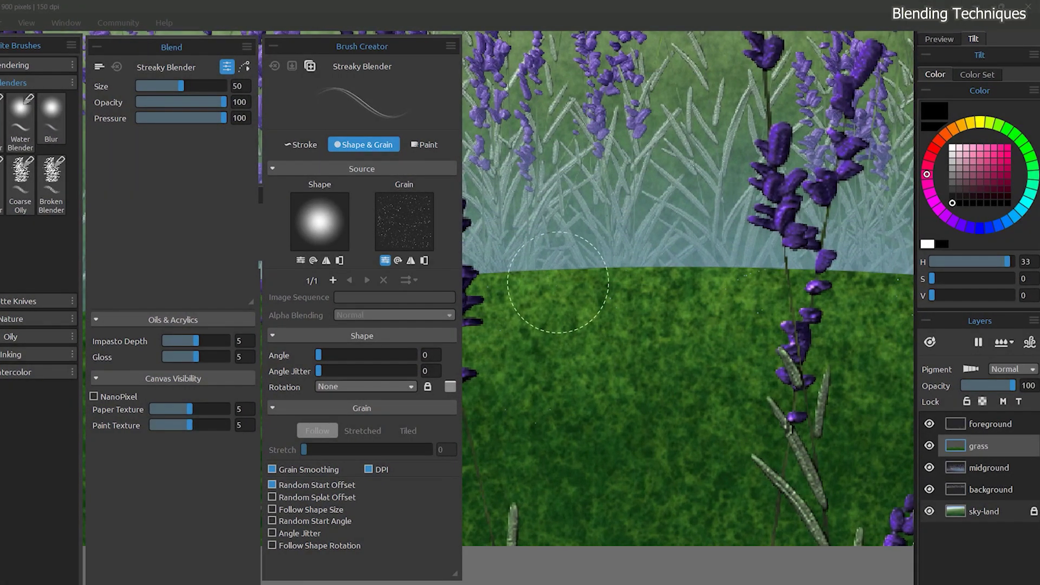
pyautogui.moveTo(518, 274)
pyautogui.mouseDown()
pyautogui.moveTo(607, 255)
pyautogui.moveTo(736, 285)
pyautogui.moveTo(813, 260)
pyautogui.mouseUp()
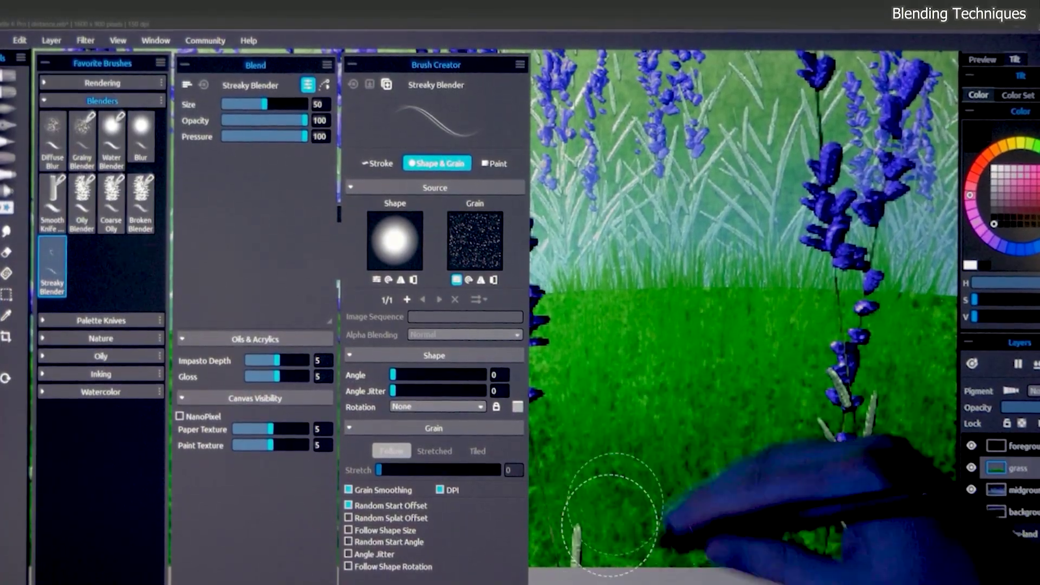
pyautogui.moveTo(748, 325); pyautogui.dragTo(676, 261)
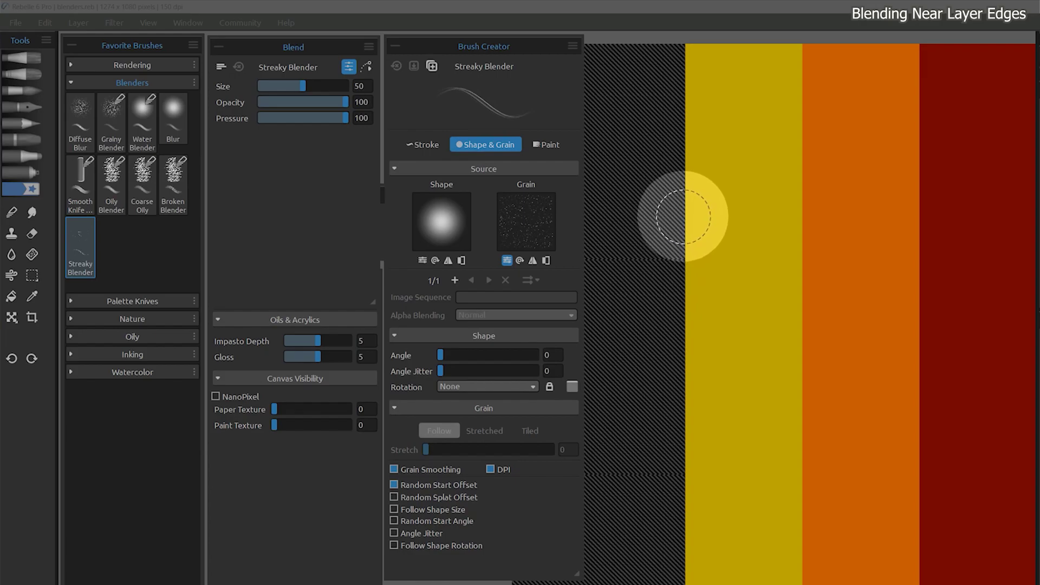
# Step: Try the Diffuse Blur brush at size 50 on the borders between the coloured stripes and along the yellow stripe's outer edge
pyautogui.click(79, 109)
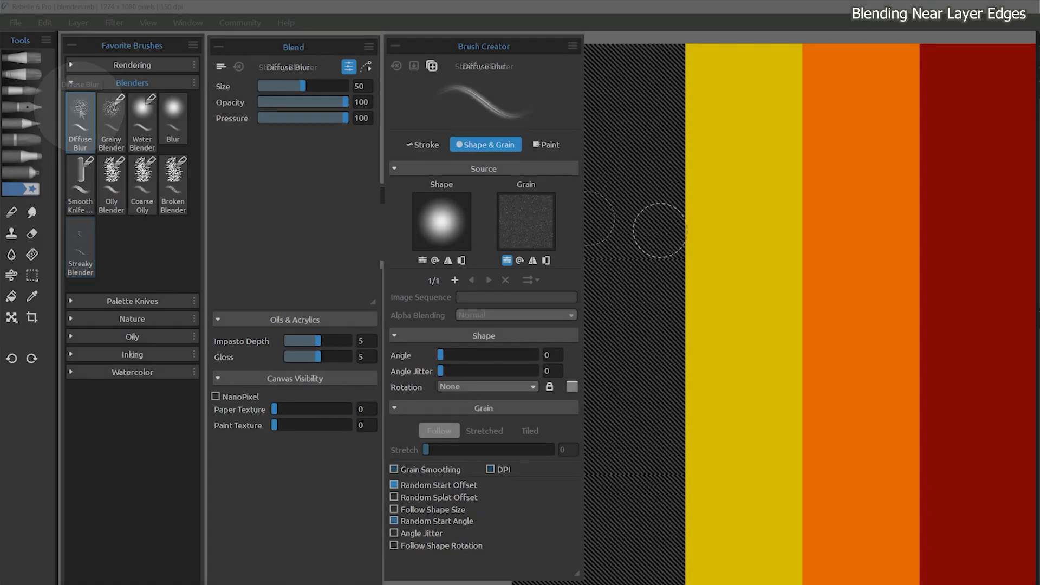
pyautogui.moveTo(804, 214)
pyautogui.mouseDown()
pyautogui.moveTo(794, 228)
pyautogui.moveTo(802, 176)
pyautogui.mouseUp()
pyautogui.moveTo(921, 179)
pyautogui.mouseDown()
pyautogui.moveTo(926, 236)
pyautogui.moveTo(940, 145)
pyautogui.mouseUp()
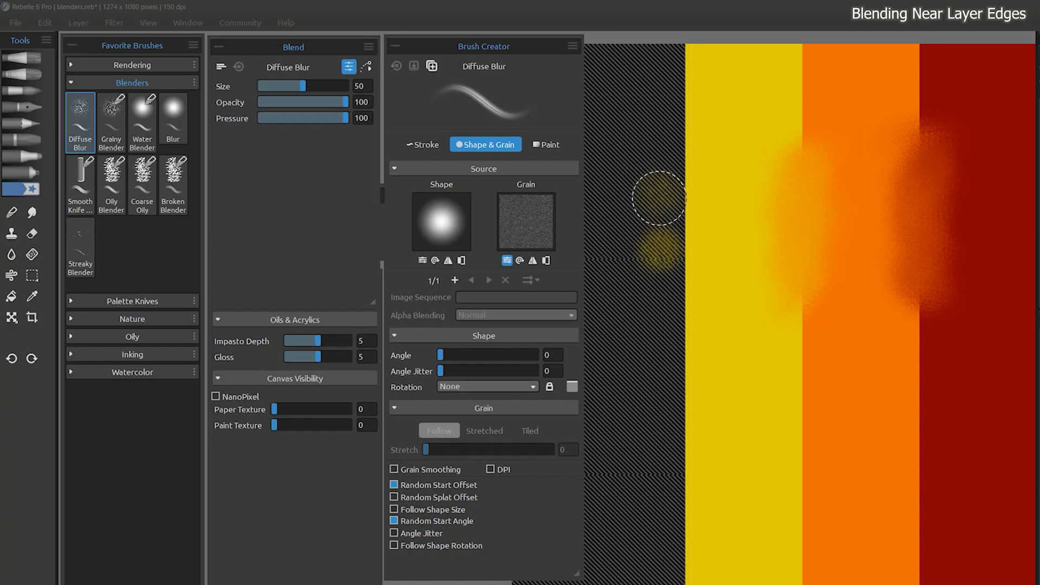
pyautogui.moveTo(659, 295)
pyautogui.mouseDown()
pyautogui.moveTo(664, 395)
pyautogui.moveTo(662, 376)
pyautogui.moveTo(686, 436)
pyautogui.mouseUp()
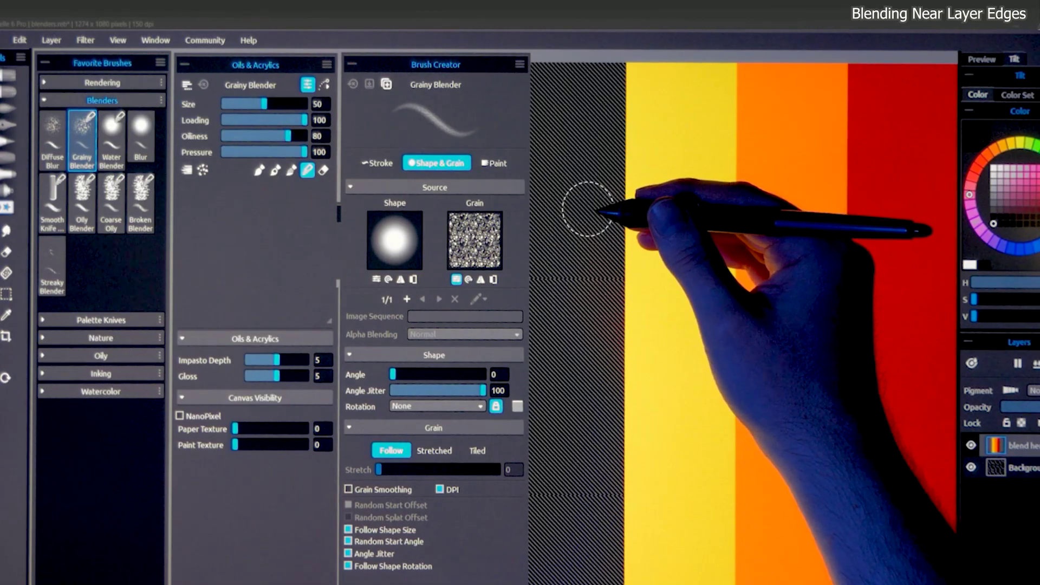
# Step: Try smearing the yellow stripe's outer edge with the Grainy Blender and compare its brush type with Diffuse Blur
pyautogui.moveTo(591, 208)
pyautogui.mouseDown()
pyautogui.moveTo(639, 204)
pyautogui.moveTo(609, 196)
pyautogui.moveTo(576, 239)
pyautogui.moveTo(582, 250)
pyautogui.moveTo(622, 165)
pyautogui.mouseUp()
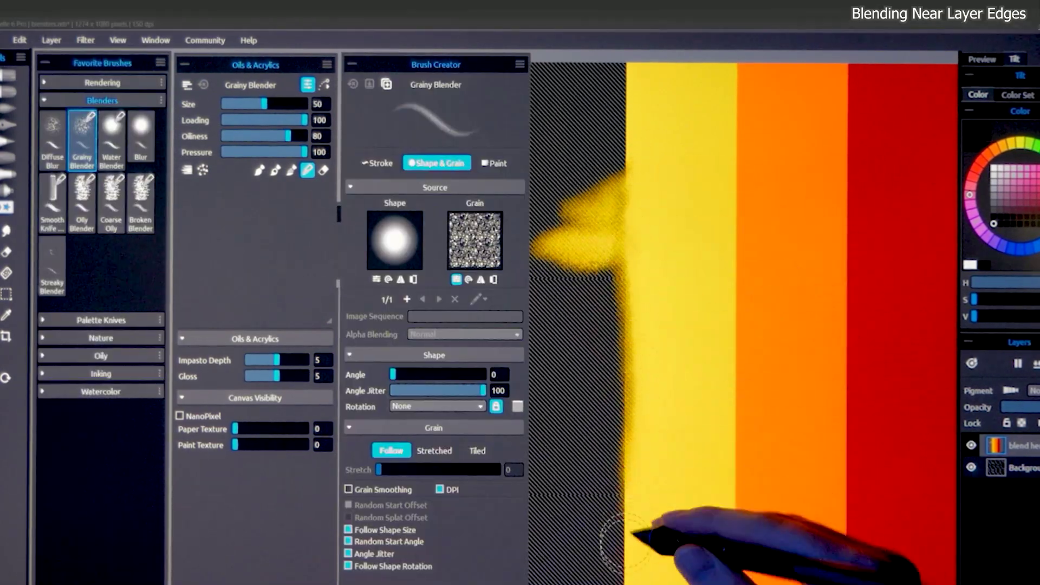
pyautogui.moveTo(635, 412); pyautogui.dragTo(631, 143)
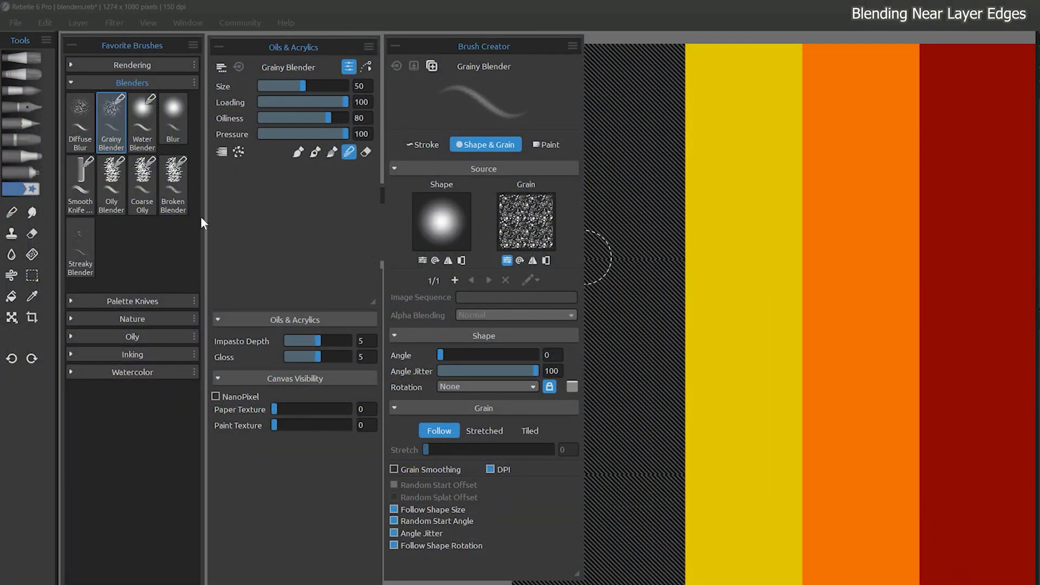
pyautogui.click(75, 114)
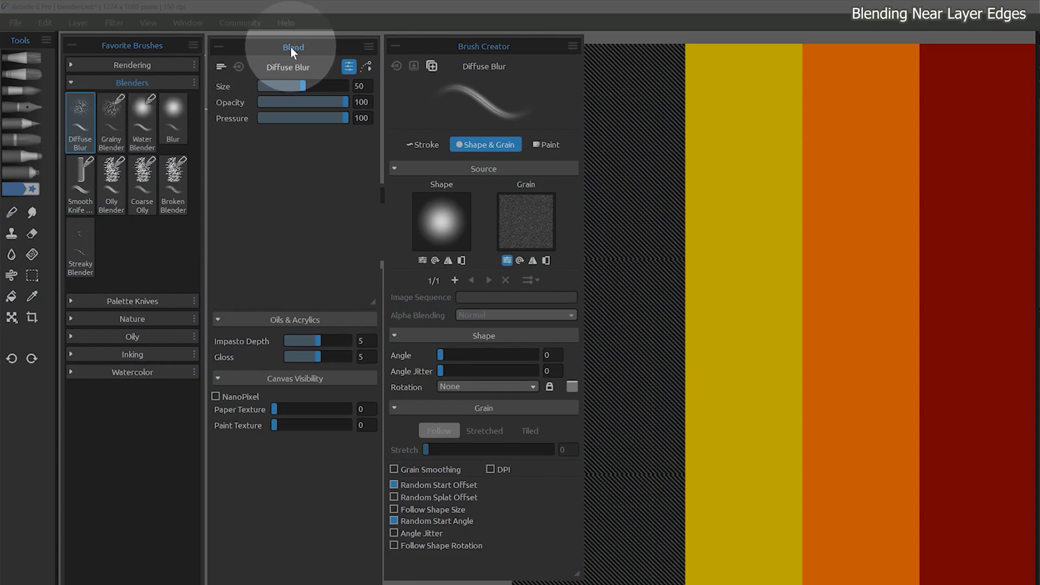
pyautogui.click(111, 118)
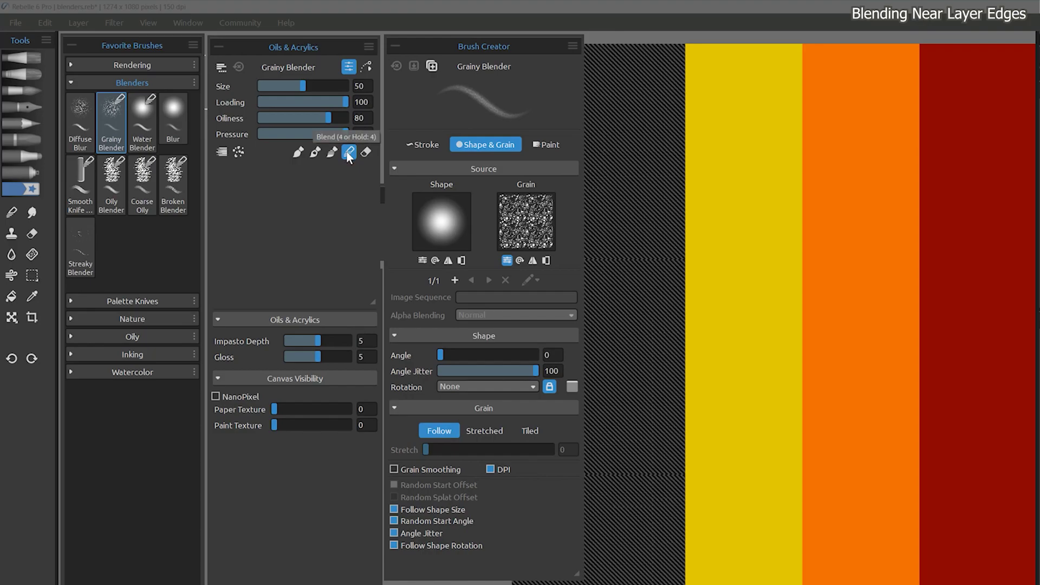
# Step: Try smearing the yellow stripe's outer edge into the transparent area using the Blend tool's Textured brush at size 40
pyautogui.click(15, 216)
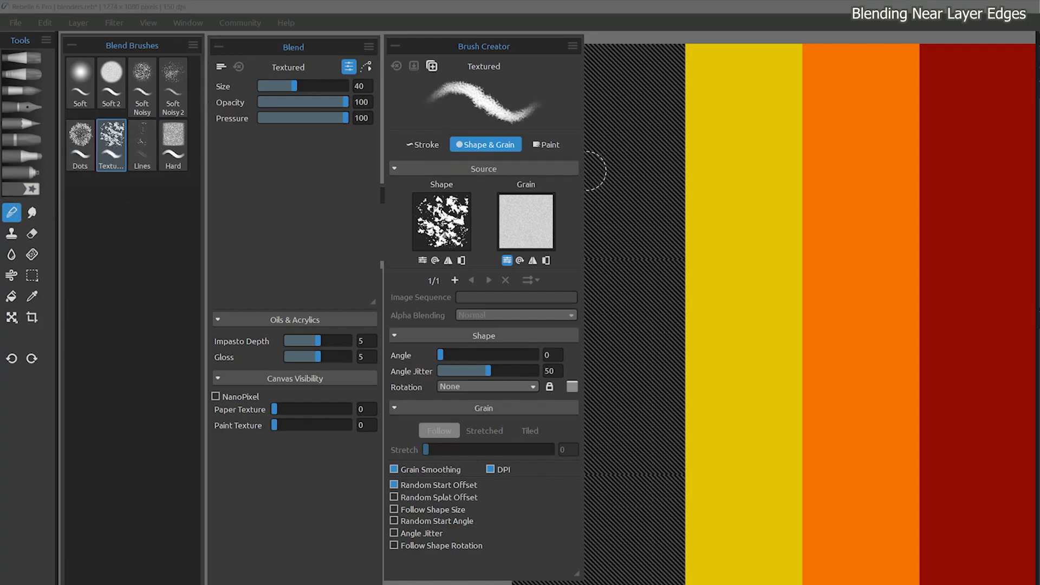
pyautogui.moveTo(677, 184); pyautogui.dragTo(647, 292)
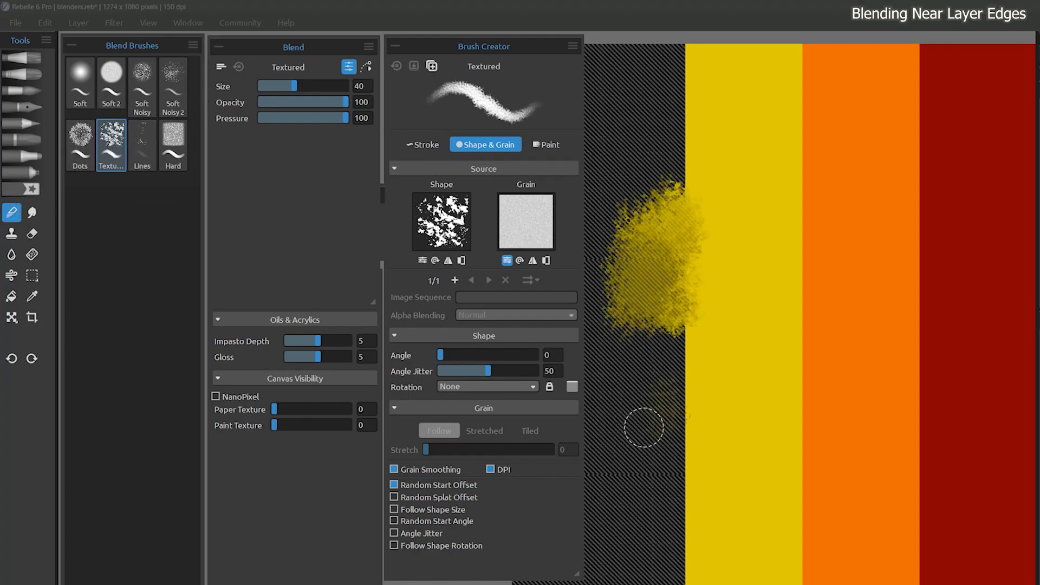
pyautogui.moveTo(644, 432)
pyautogui.mouseDown()
pyautogui.moveTo(651, 383)
pyautogui.moveTo(658, 488)
pyautogui.mouseUp()
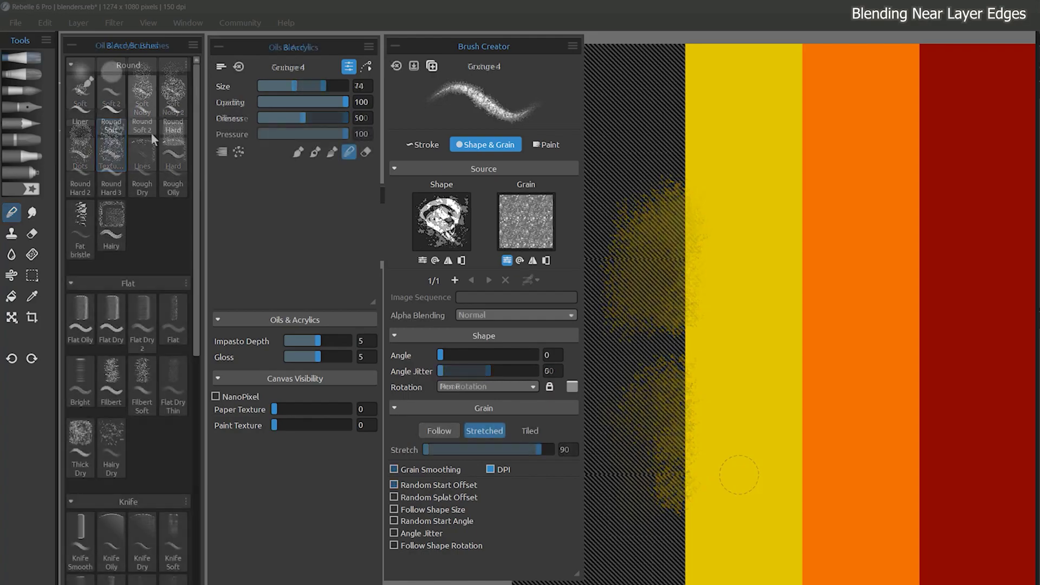
# Step: Try blending the borders between the coloured stripes with the Dabber 3 oil brush and the Blend tool's Textured brush at size 40
pyautogui.scroll(-10, 170, 146)
pyautogui.click(173, 506)
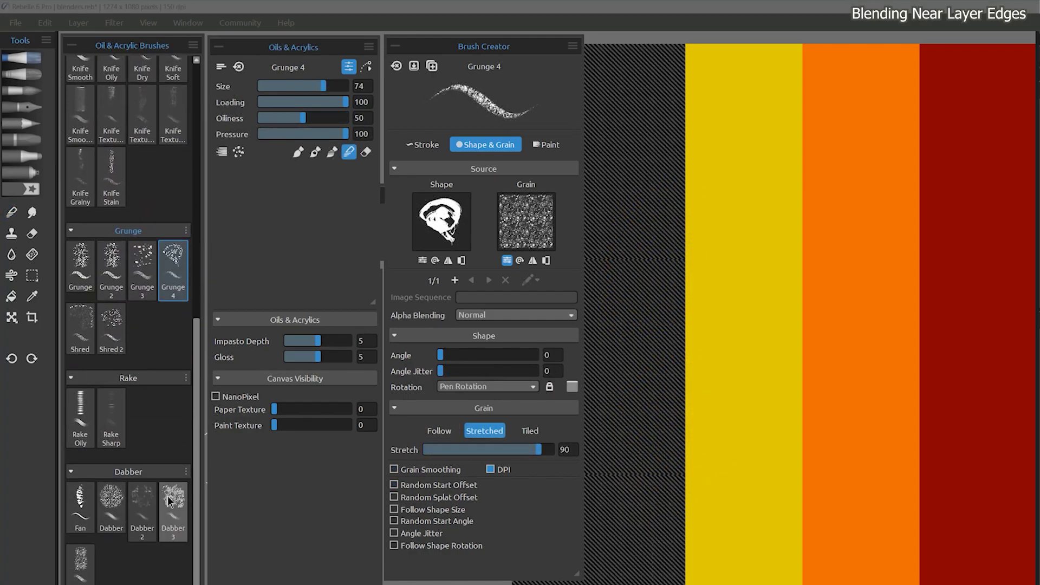
pyautogui.click(349, 152)
pyautogui.moveTo(666, 152)
pyautogui.mouseDown()
pyautogui.moveTo(672, 450)
pyautogui.moveTo(809, 234)
pyautogui.mouseUp()
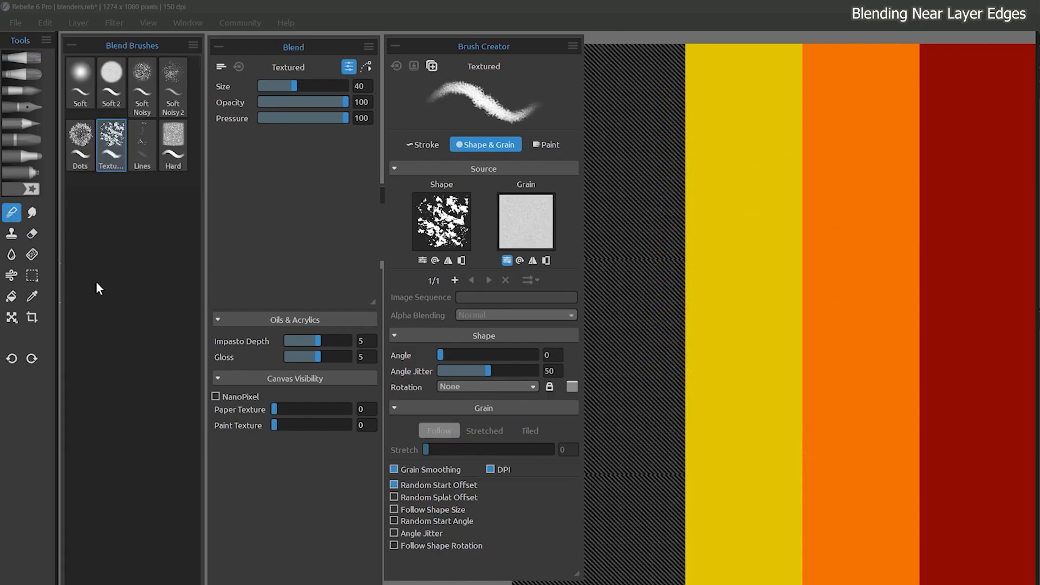
pyautogui.moveTo(806, 217)
pyautogui.mouseDown()
pyautogui.moveTo(802, 292)
pyautogui.moveTo(918, 248)
pyautogui.moveTo(931, 341)
pyautogui.mouseUp()
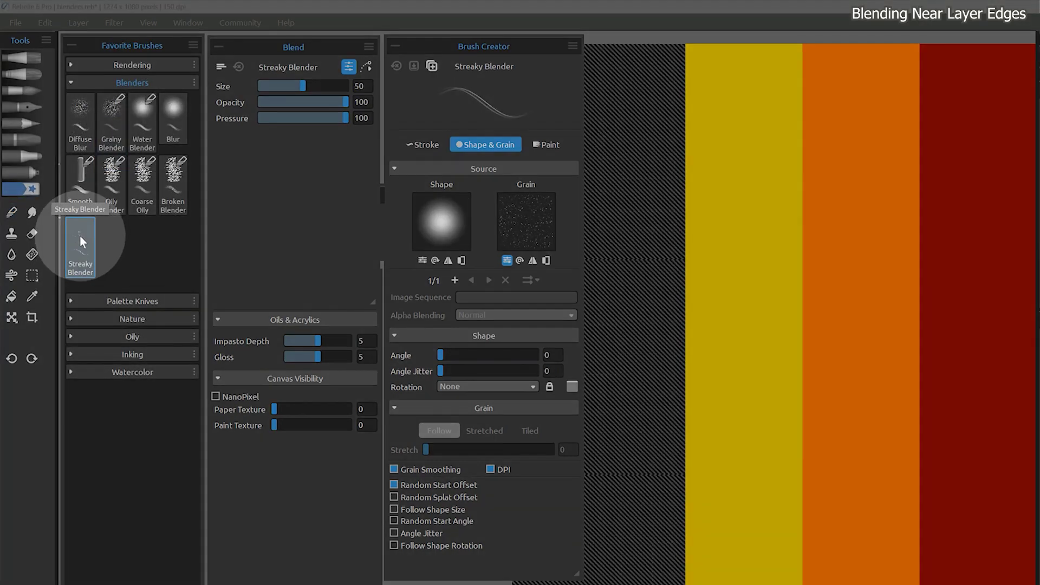
# Step: Try streaking the stripe borders and dragging the yellow stripe's outer edge into the transparent area with the Streaky Blender at size 50
pyautogui.moveTo(823, 227); pyautogui.dragTo(618, 225)
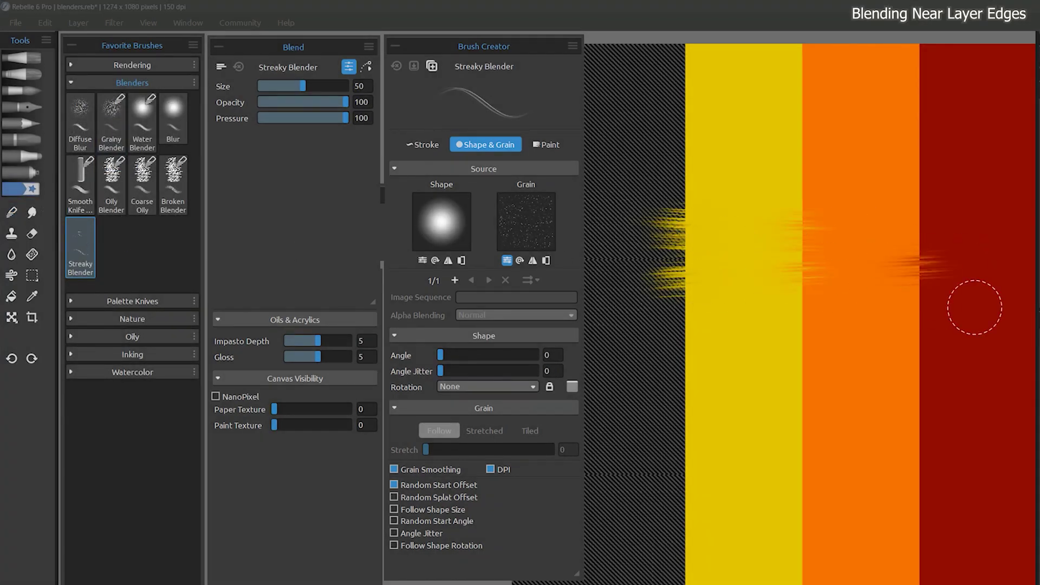
pyautogui.moveTo(699, 314); pyautogui.dragTo(643, 332)
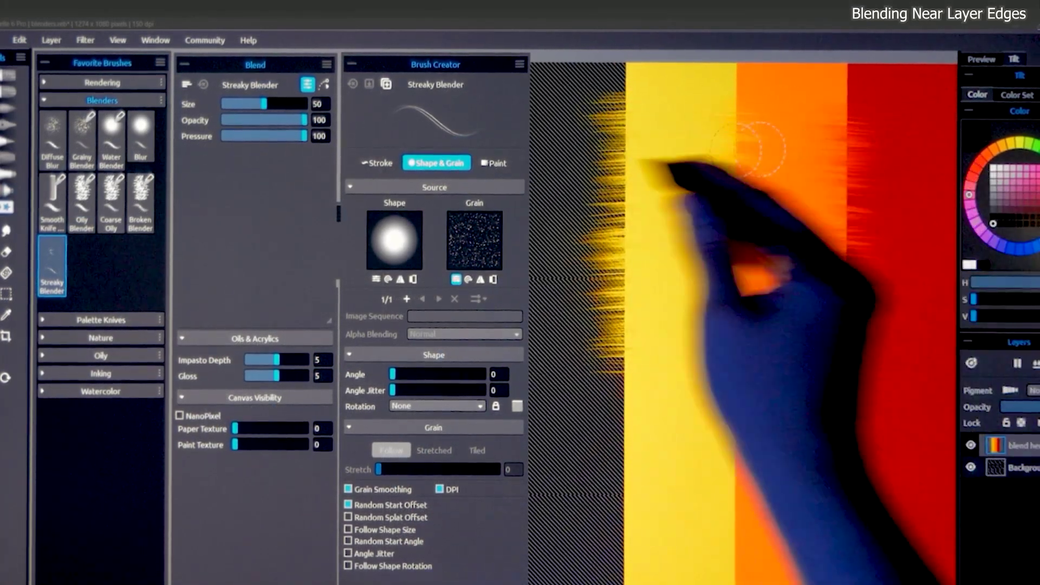
pyautogui.moveTo(677, 400); pyautogui.dragTo(569, 407)
pyautogui.moveTo(688, 336); pyautogui.dragTo(583, 322)
pyautogui.moveTo(697, 283); pyautogui.dragTo(588, 234)
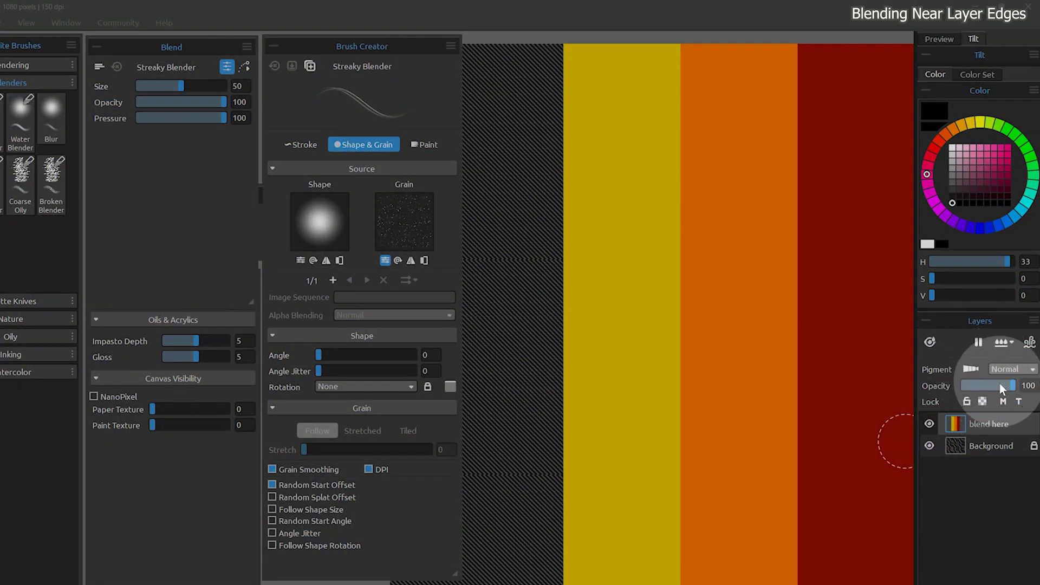
# Step: Lock the blend here layer's transparency and smear the stripes toward the yellow stripe's outer edge with the Grainy Blender at size 50
pyautogui.click(983, 402)
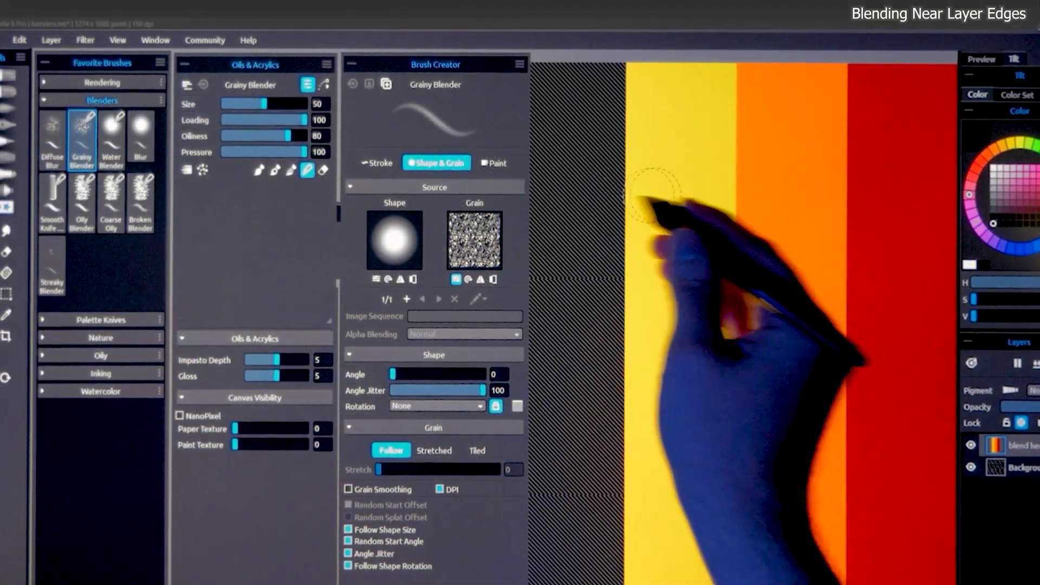
pyautogui.moveTo(769, 193); pyautogui.dragTo(590, 188)
pyautogui.moveTo(802, 220); pyautogui.dragTo(602, 222)
pyautogui.moveTo(873, 247); pyautogui.dragTo(602, 255)
pyautogui.moveTo(785, 288); pyautogui.dragTo(606, 295)
pyautogui.moveTo(867, 298); pyautogui.dragTo(760, 305)
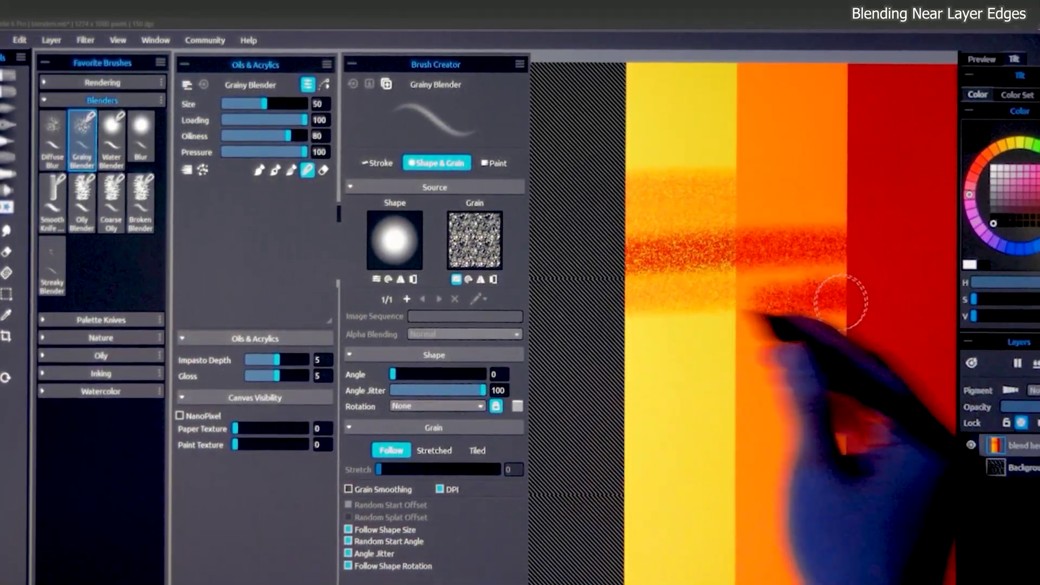
pyautogui.moveTo(564, 379)
pyautogui.mouseDown()
pyautogui.moveTo(713, 383)
pyautogui.moveTo(710, 424)
pyautogui.moveTo(696, 383)
pyautogui.moveTo(596, 363)
pyautogui.moveTo(683, 372)
pyautogui.moveTo(568, 387)
pyautogui.moveTo(765, 372)
pyautogui.moveTo(661, 375)
pyautogui.moveTo(813, 382)
pyautogui.mouseUp()
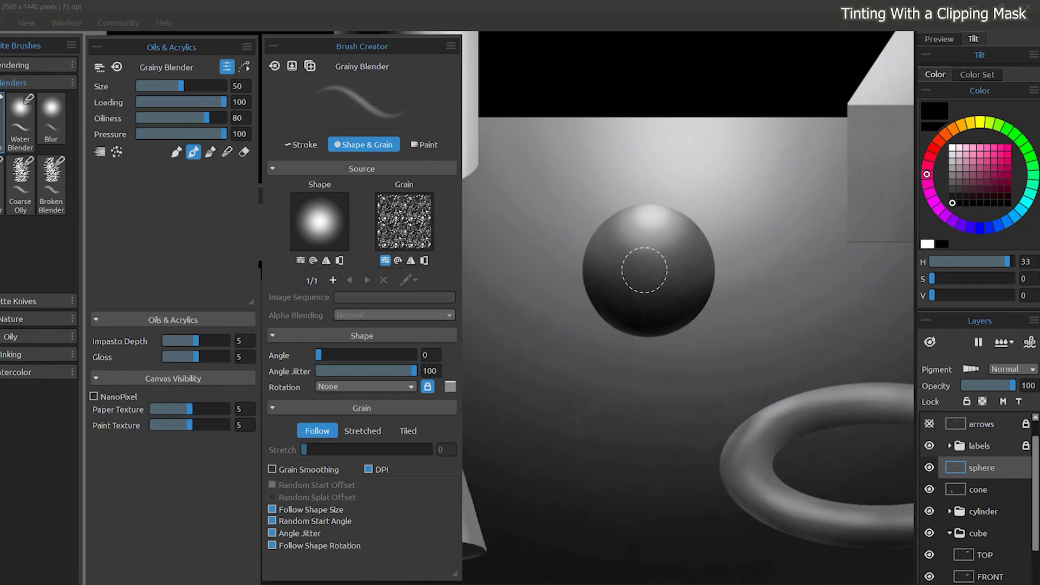
# Step: Lock the sphere layer's transparency and try tinting the sphere with the Soft Airbrush at size 50 and opacity 9
pyautogui.click(980, 451)
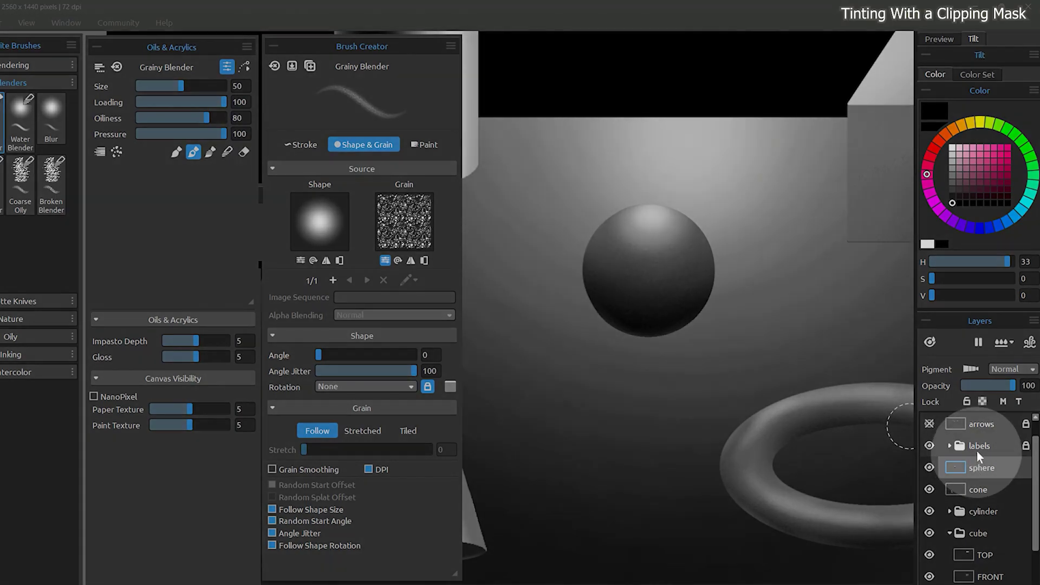
pyautogui.click(982, 401)
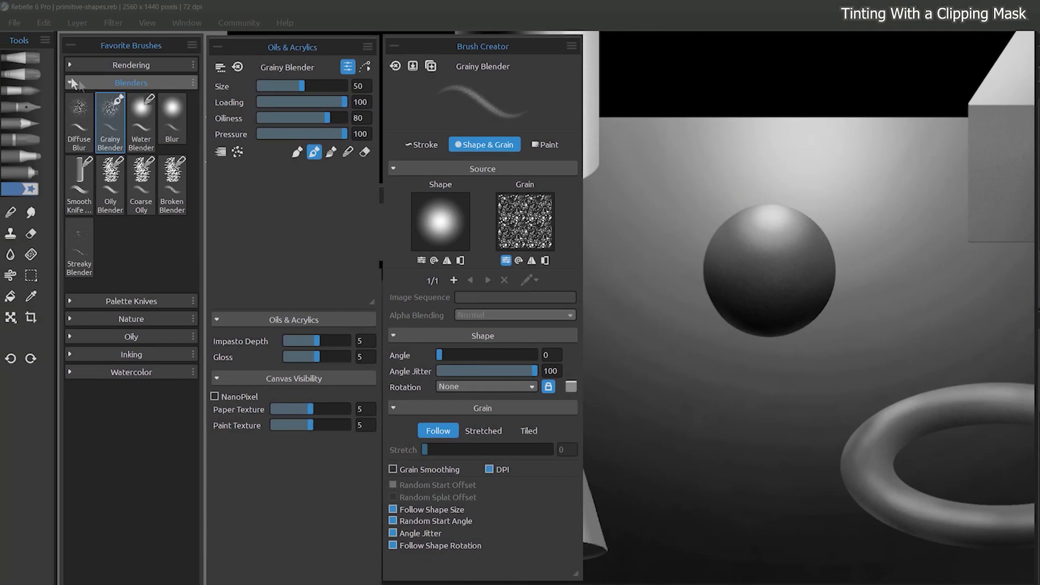
pyautogui.click(81, 95)
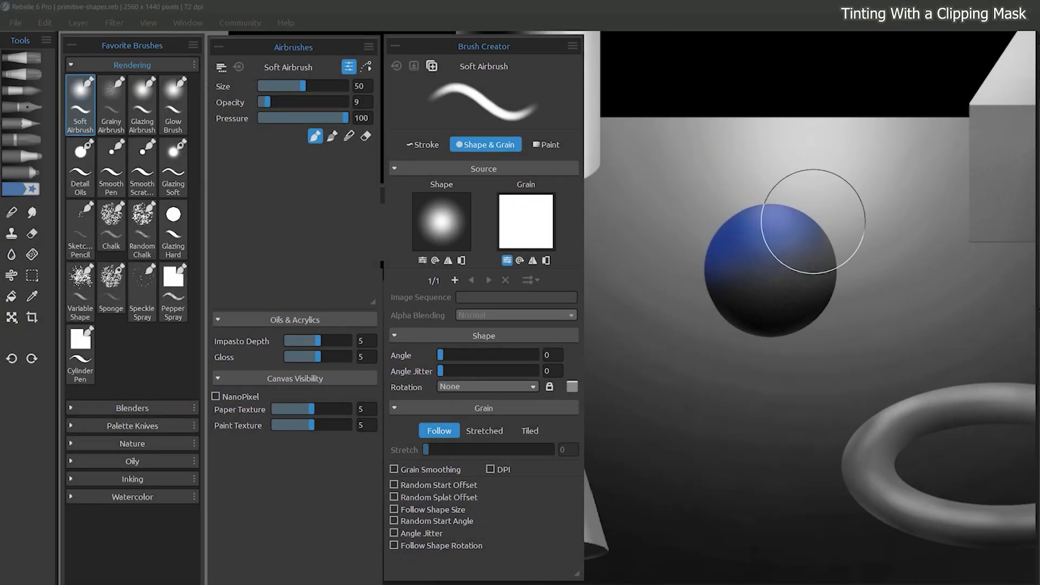
pyautogui.moveTo(802, 197); pyautogui.dragTo(791, 197)
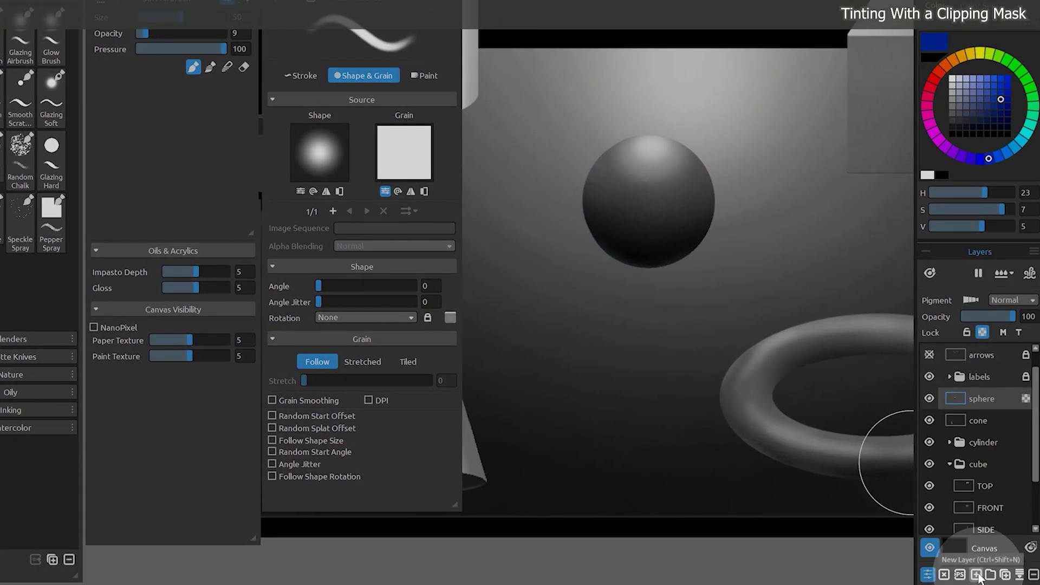
# Step: Add a new layer above the sphere layer, set its blending mode to Multiply and make it a clipping mask
pyautogui.click(977, 575)
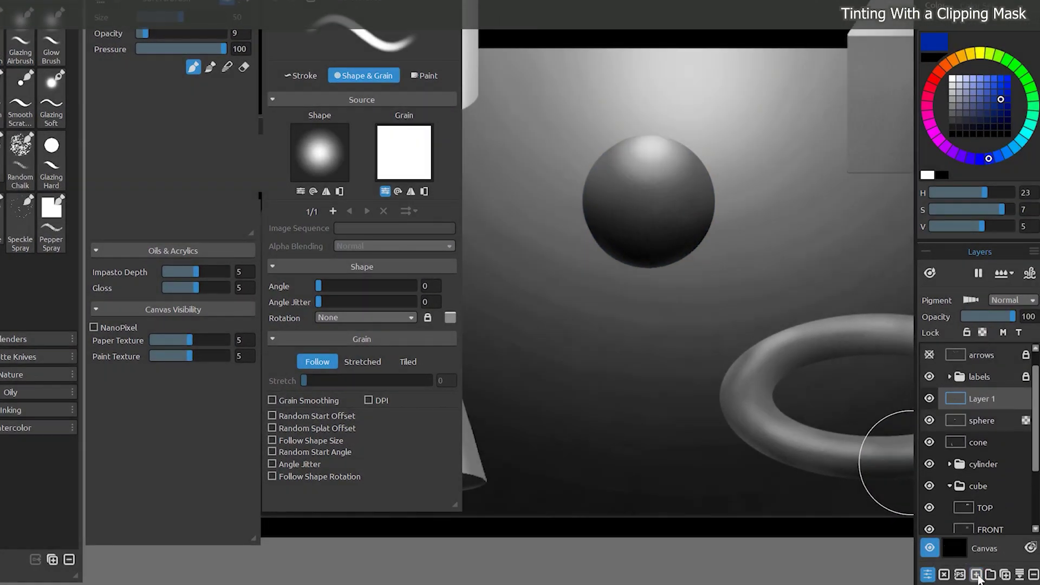
pyautogui.click(1008, 300)
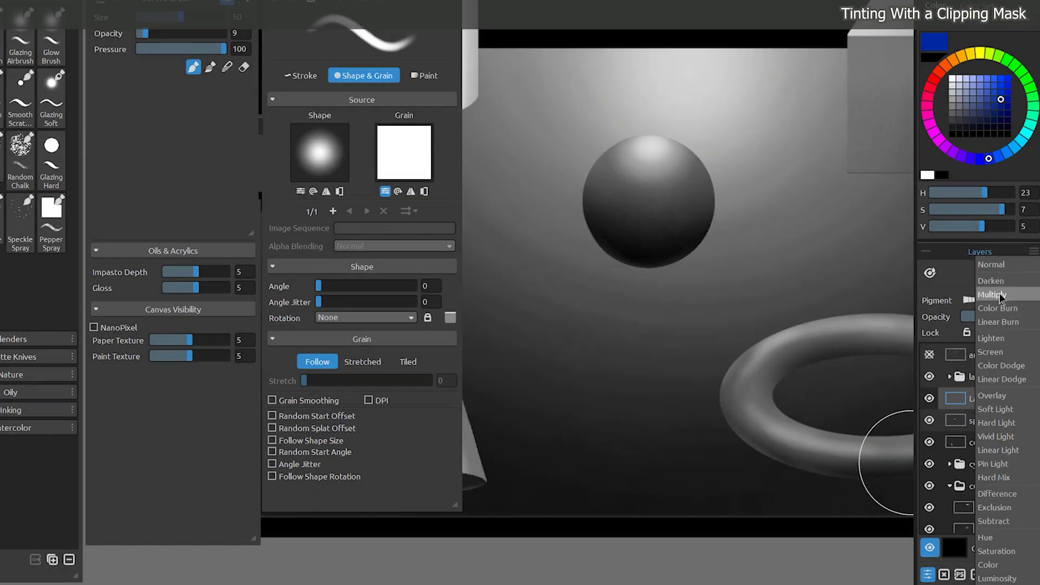
pyautogui.click(1004, 296)
pyautogui.rightClick(974, 402)
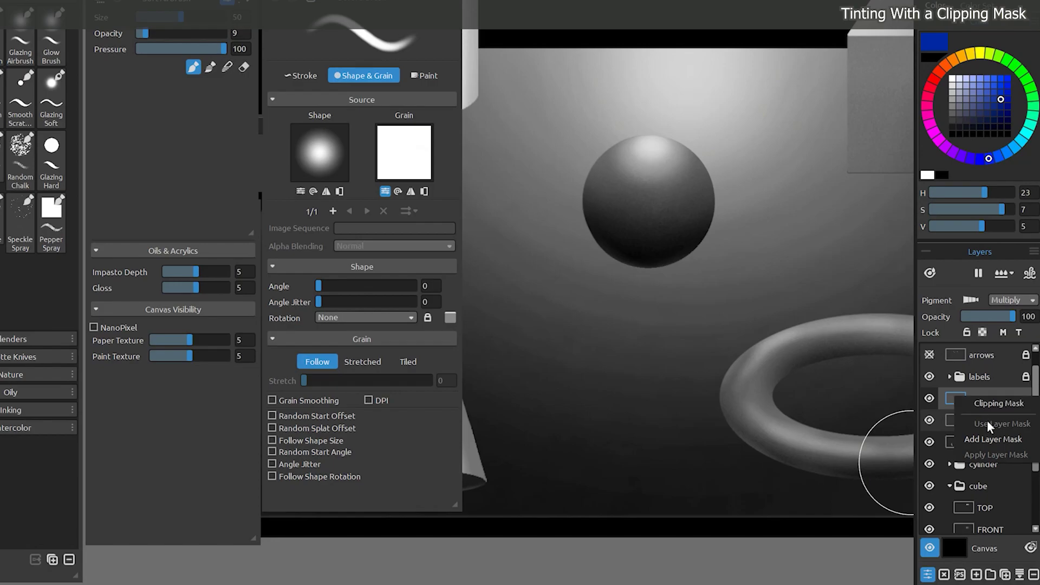
pyautogui.click(995, 406)
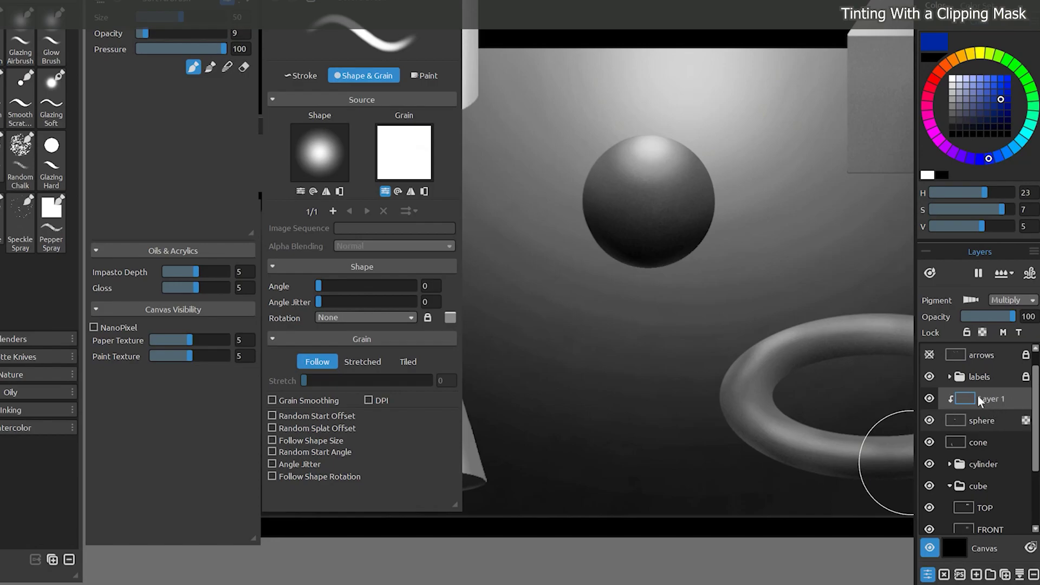
# Step: Airbrush the whole sphere blue on the clipped layer and compare it with that layer hidden and shown
pyautogui.moveTo(703, 153)
pyautogui.mouseDown()
pyautogui.moveTo(607, 171)
pyautogui.moveTo(730, 166)
pyautogui.moveTo(585, 243)
pyautogui.moveTo(656, 249)
pyautogui.moveTo(706, 206)
pyautogui.moveTo(666, 151)
pyautogui.moveTo(603, 152)
pyautogui.moveTo(629, 239)
pyautogui.moveTo(703, 245)
pyautogui.moveTo(716, 155)
pyautogui.moveTo(571, 164)
pyautogui.moveTo(609, 297)
pyautogui.moveTo(710, 296)
pyautogui.mouseUp()
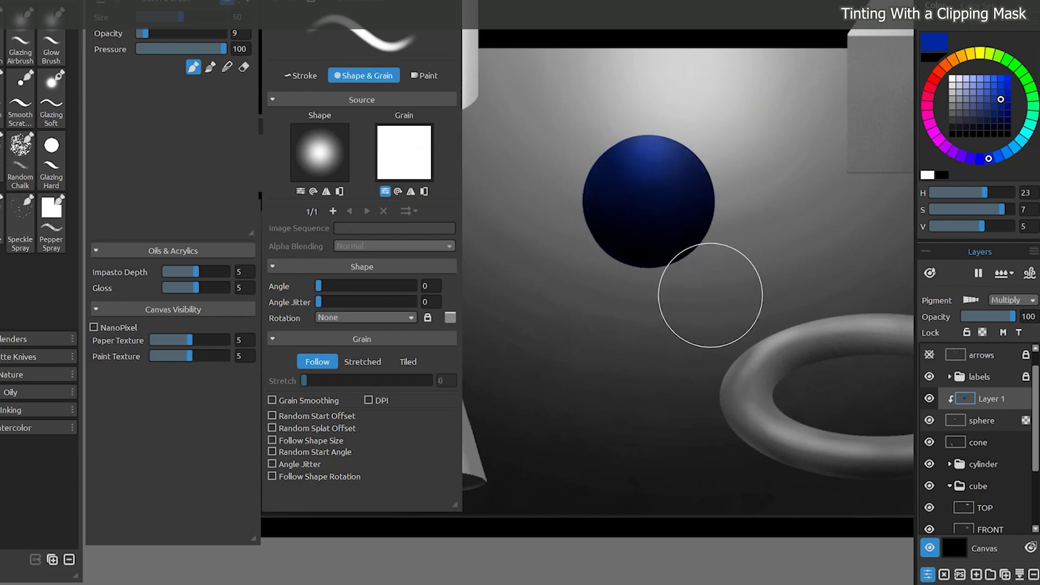
pyautogui.click(929, 399)
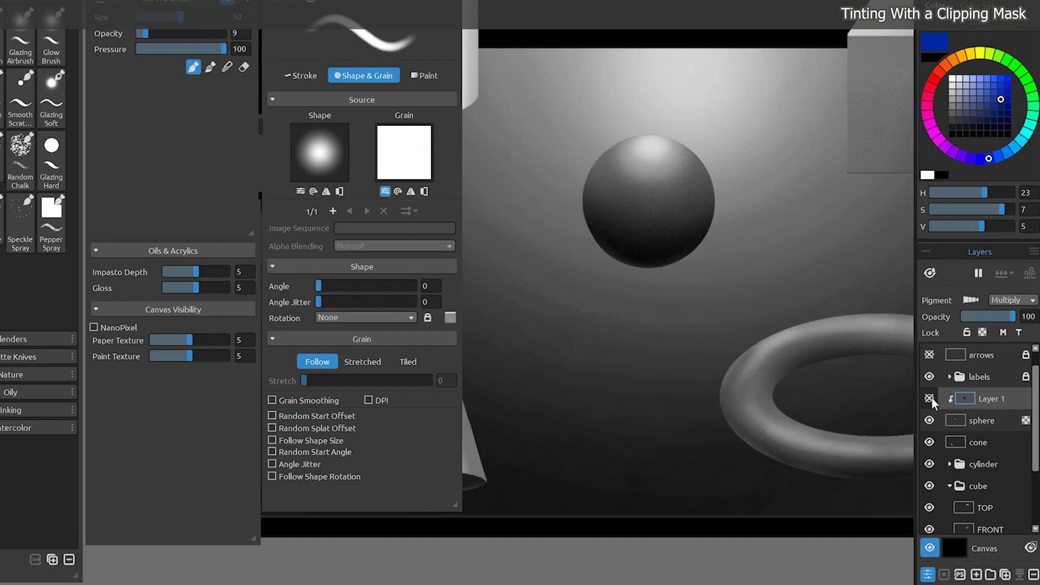
pyautogui.click(930, 398)
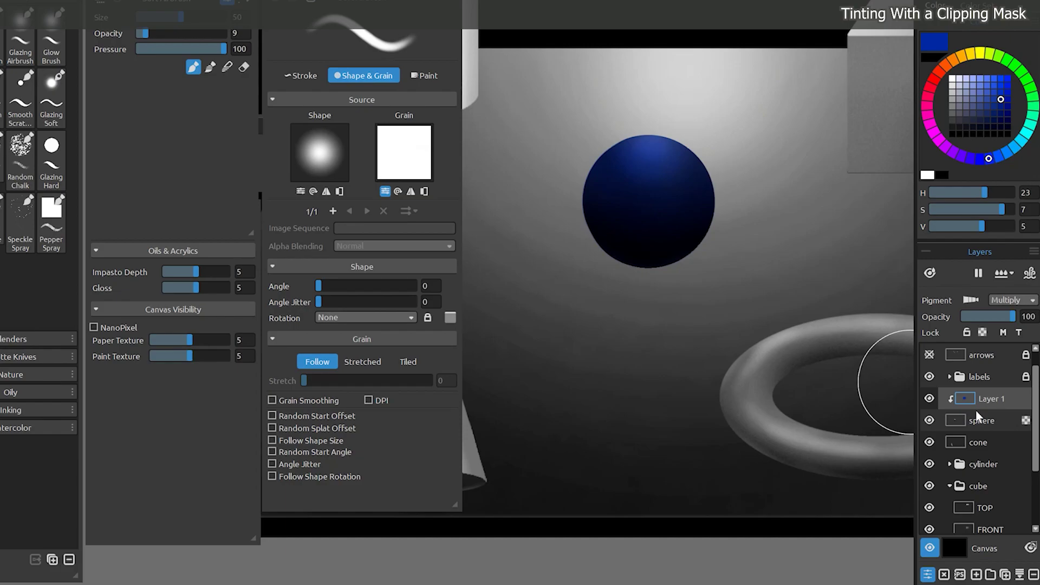
# Step: Set the clipped layer's opacity to 57 and airbrush purple and orange tints over the blue sphere
pyautogui.click(999, 317)
pyautogui.moveTo(1000, 318)
pyautogui.mouseDown()
pyautogui.moveTo(985, 319)
pyautogui.moveTo(994, 319)
pyautogui.mouseUp()
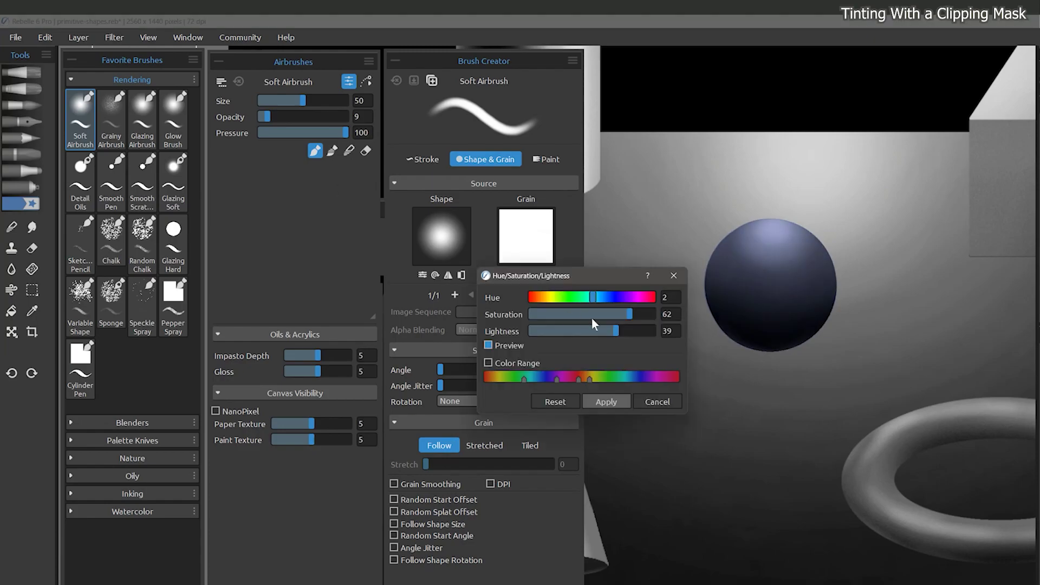
pyautogui.moveTo(591, 297); pyautogui.dragTo(564, 297)
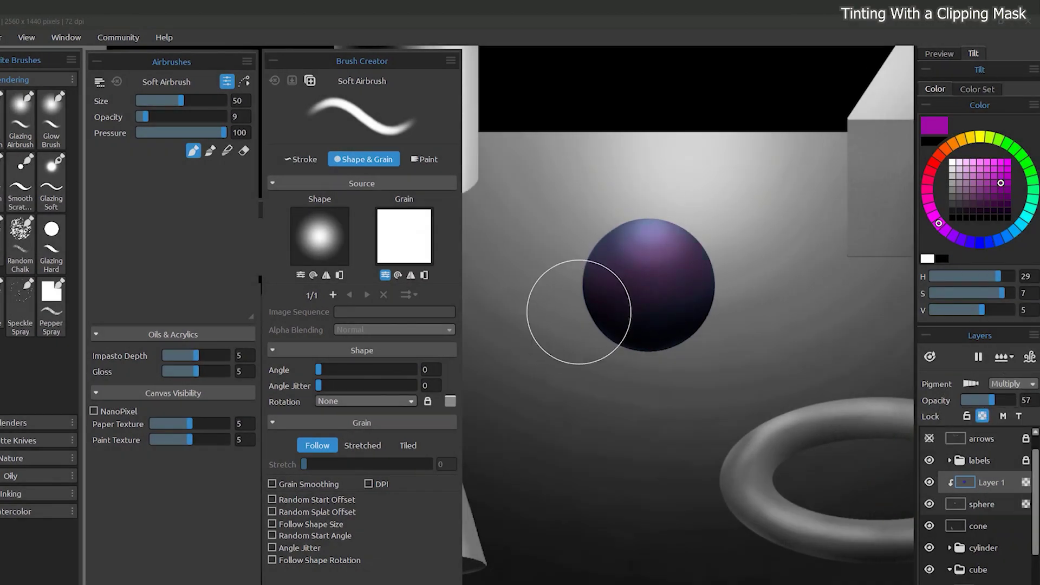
pyautogui.moveTo(578, 308)
pyautogui.mouseDown()
pyautogui.moveTo(693, 206)
pyautogui.moveTo(637, 327)
pyautogui.moveTo(687, 319)
pyautogui.moveTo(594, 270)
pyautogui.mouseUp()
pyautogui.click(954, 143)
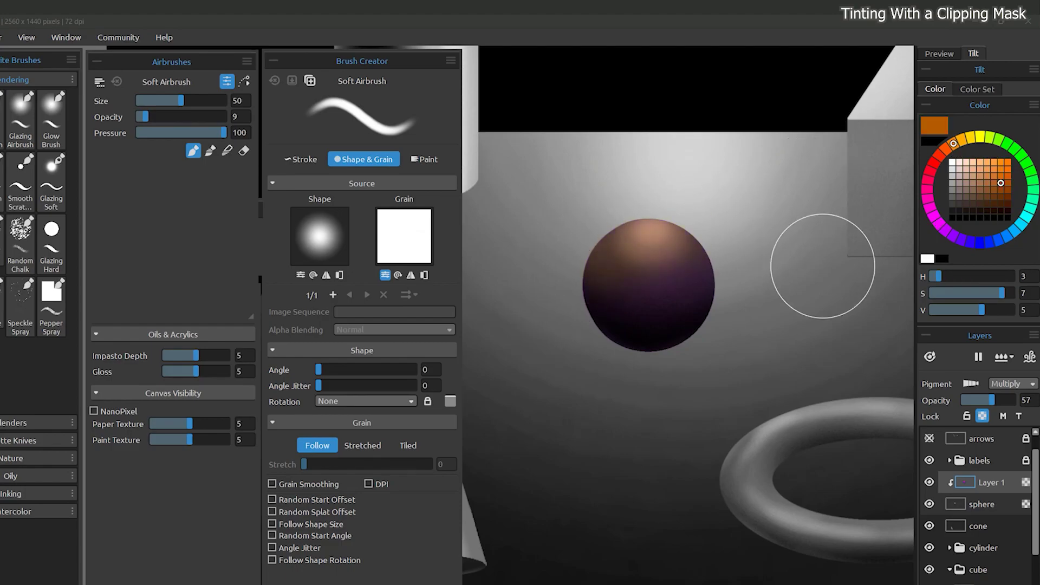